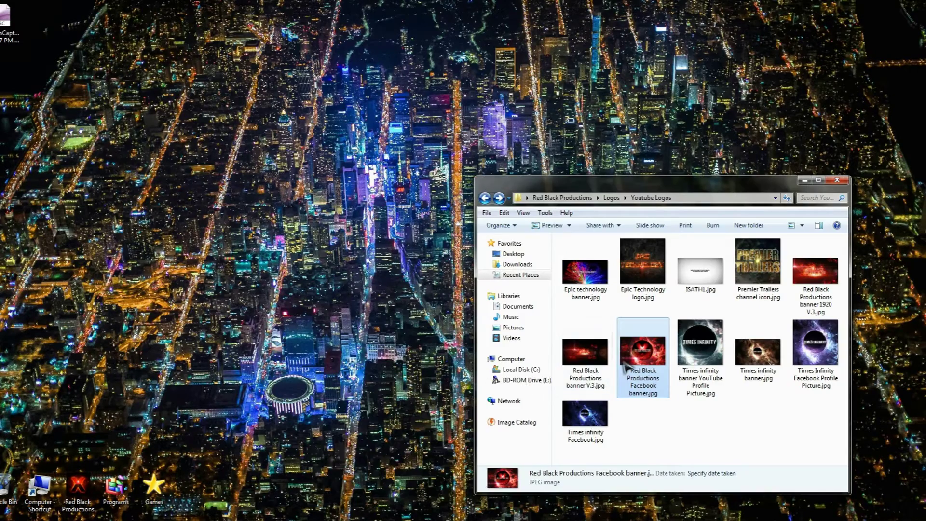
- Drag 'Red Black Productions Facebook banner.jpg' from the Youtube Logos folder onto the Vegas timeline
drag(643, 359, 96, 412)
drag(70, 381, 62, 375)
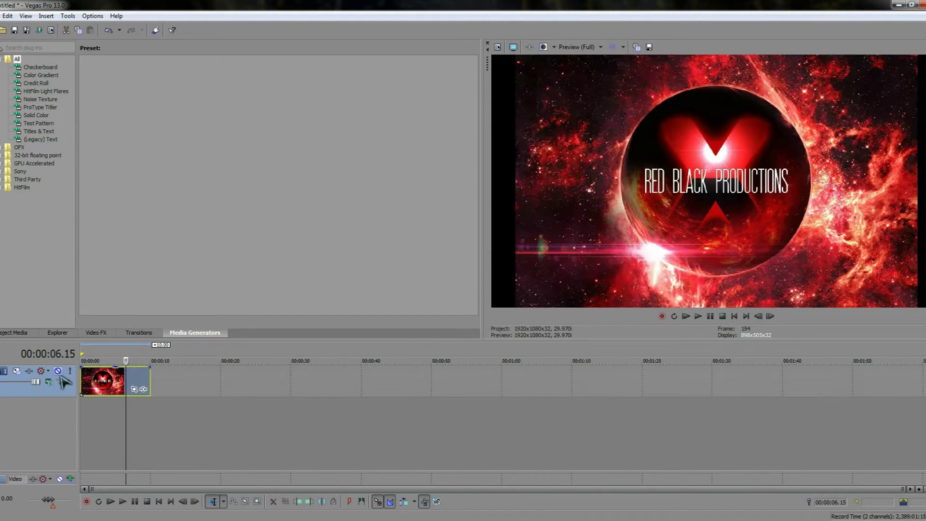
- Open the Event Pan/Crop window for the banner event
click(134, 389)
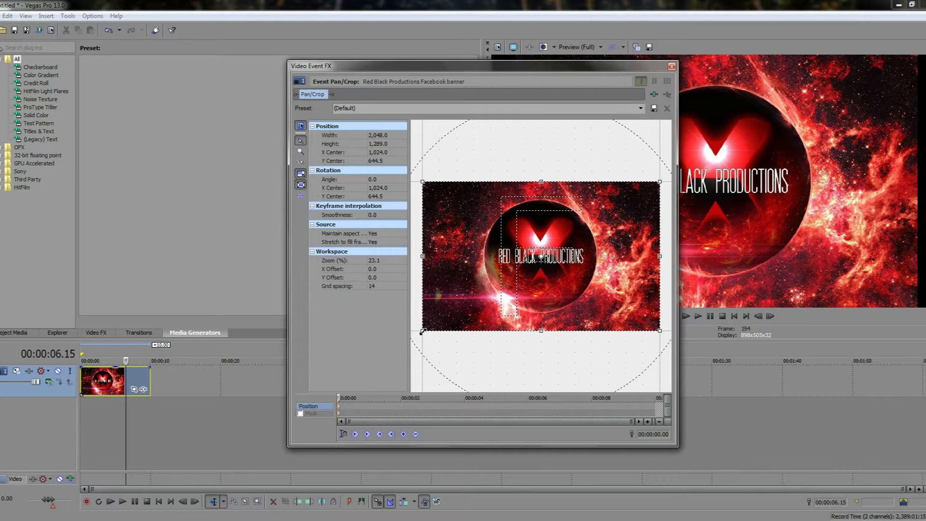
- Drag the crop frame's corner inward to shrink it to about 1755 × 1105
drag(423, 332, 366, 332)
mouse_move(419, 330)
mouse_down()
mouse_move(489, 274)
mouse_move(450, 296)
mouse_move(440, 320)
mouse_move(403, 331)
mouse_move(416, 333)
mouse_up()
- Slide the Width to 3,171, negative (mirrored), then 1,462.9, and restore the full frame
click(312, 126)
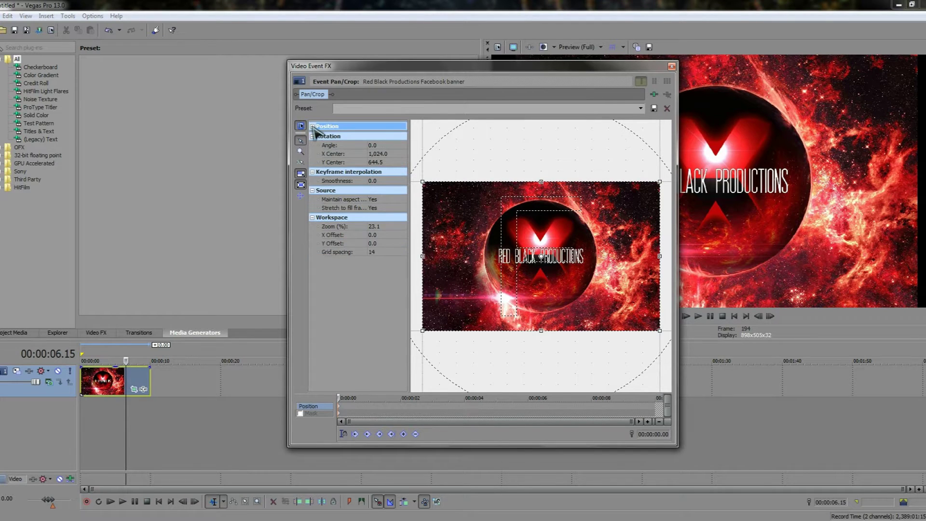
click(312, 126)
click(381, 135)
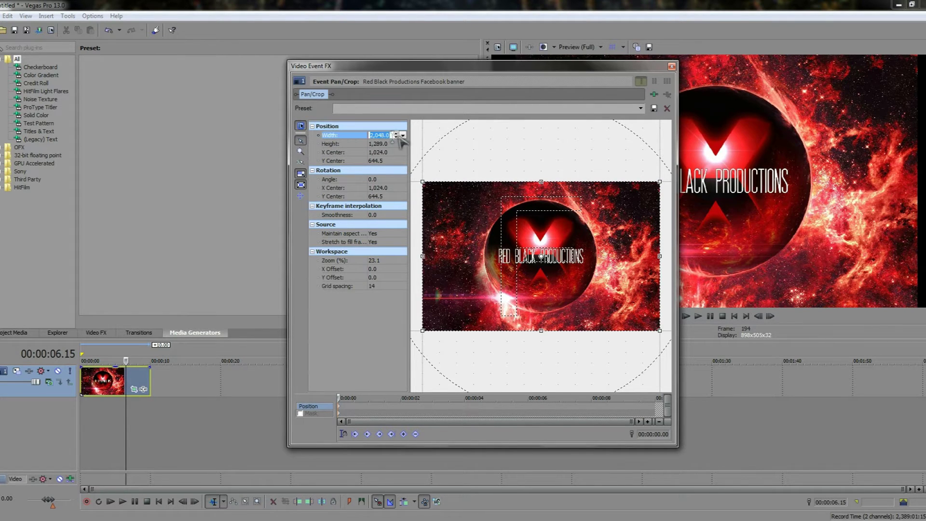
click(401, 136)
drag(391, 143, 390, 144)
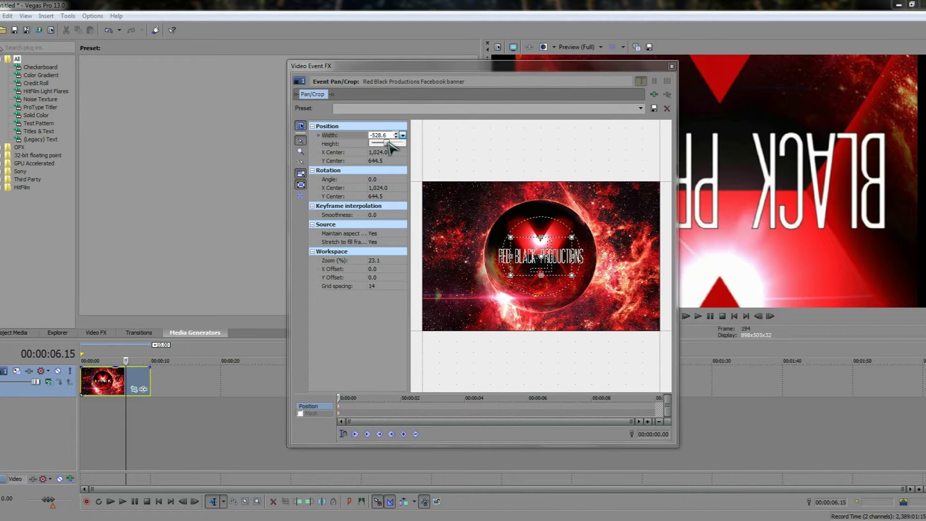
drag(390, 143, 390, 144)
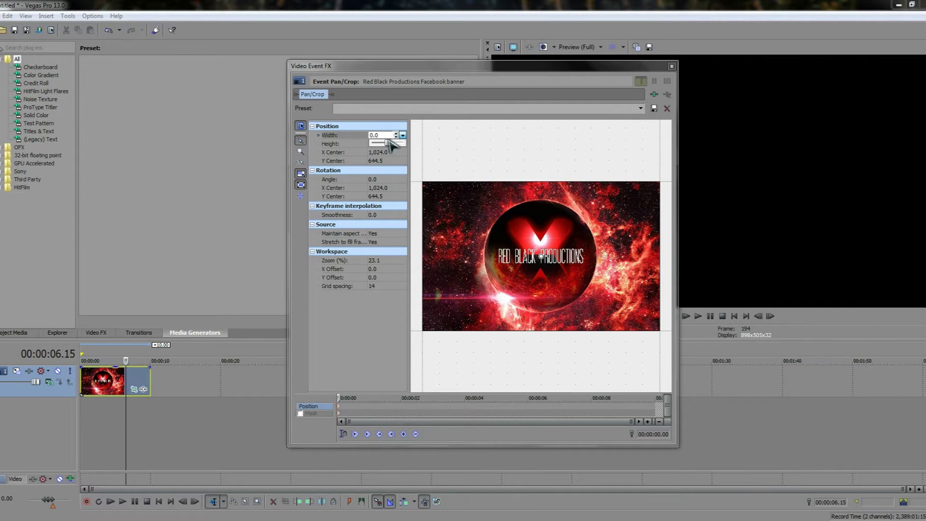
drag(544, 256, 543, 256)
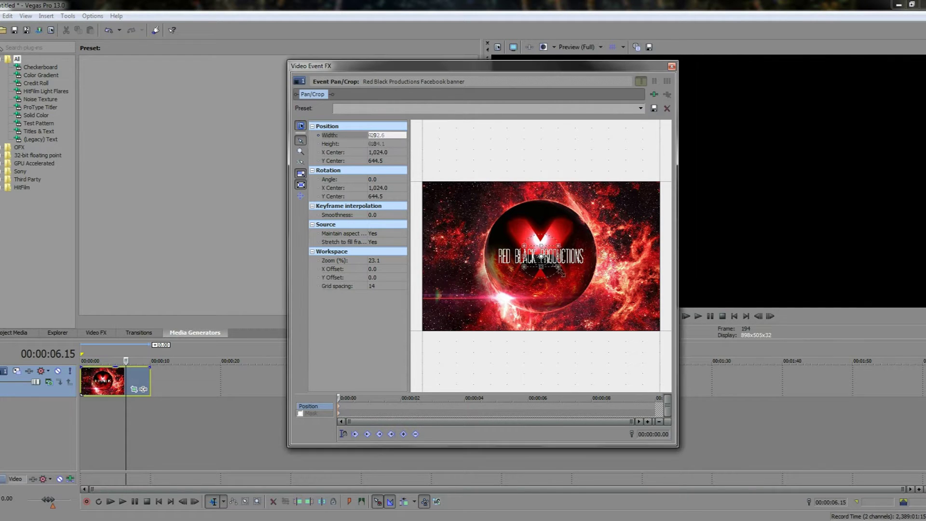
right_click(425, 198)
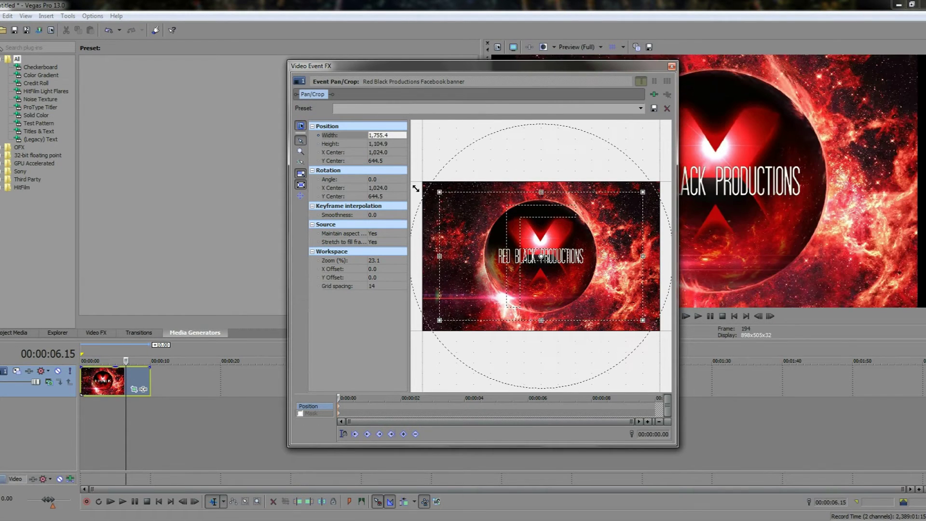
click(413, 186)
- Try a crop Height of 1,663.2, then a much smaller Height
click(379, 144)
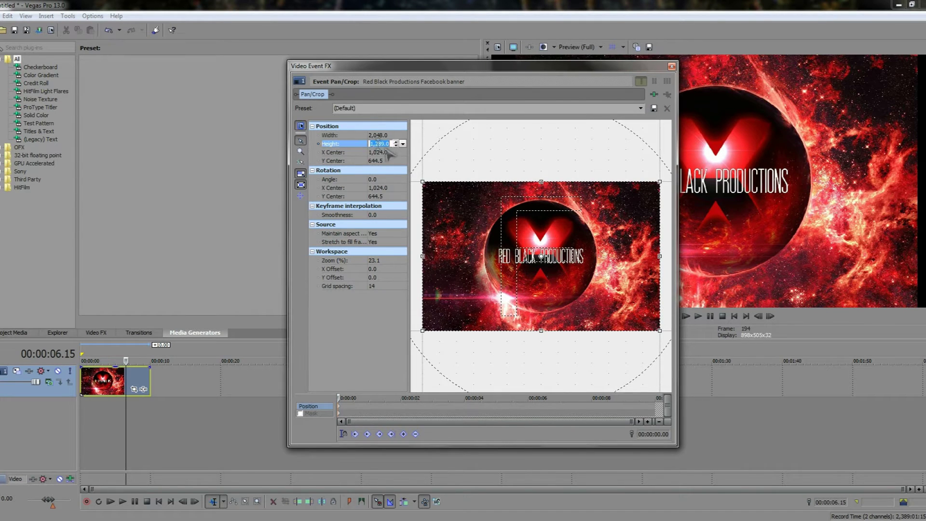
click(402, 143)
drag(389, 151, 390, 154)
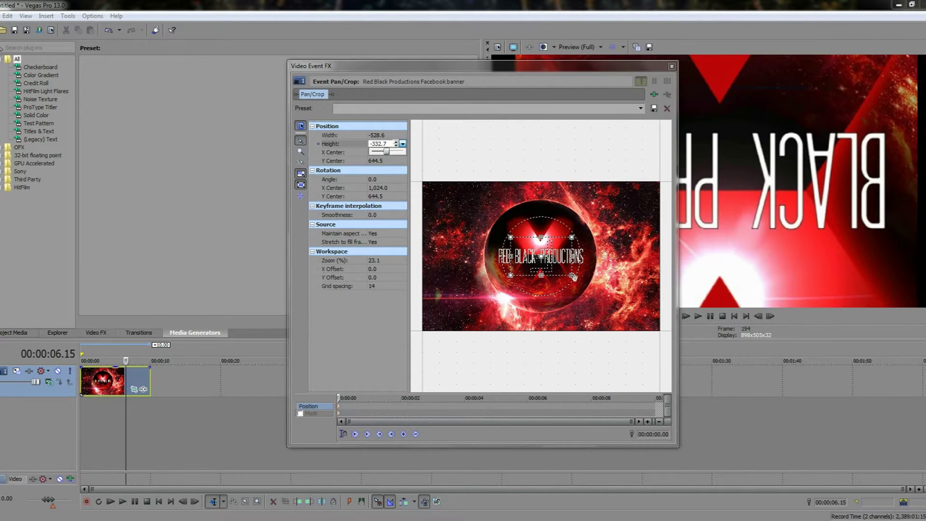
drag(573, 276, 389, 176)
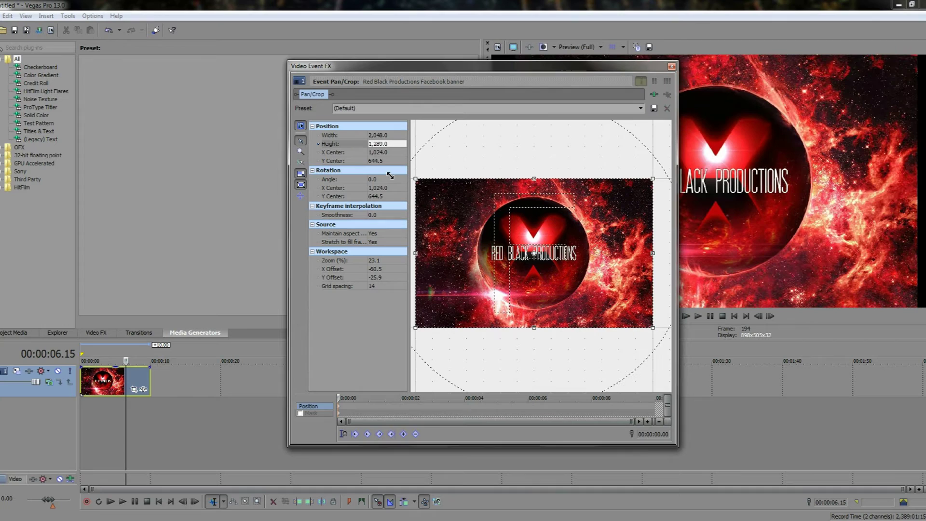
- Shift the X Center sideways, then reset it to 1,024.0
click(381, 152)
click(403, 153)
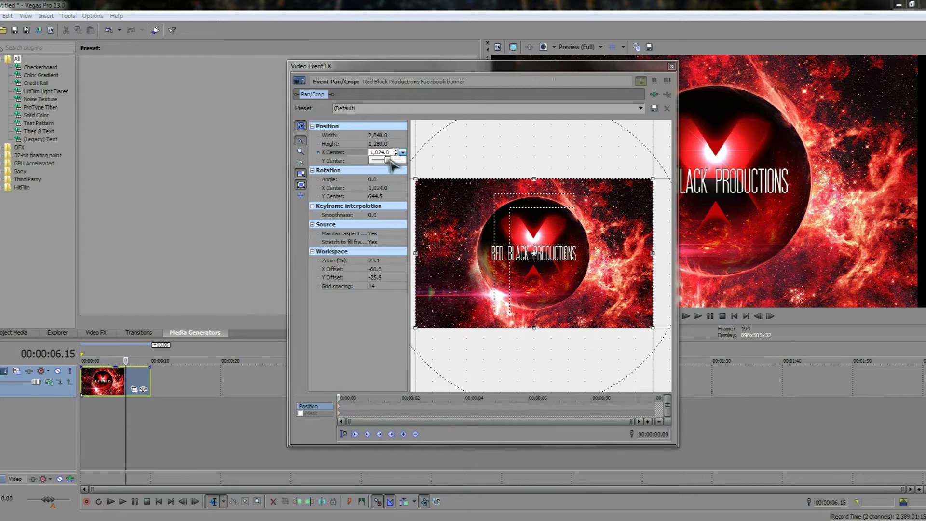
drag(390, 160, 386, 160)
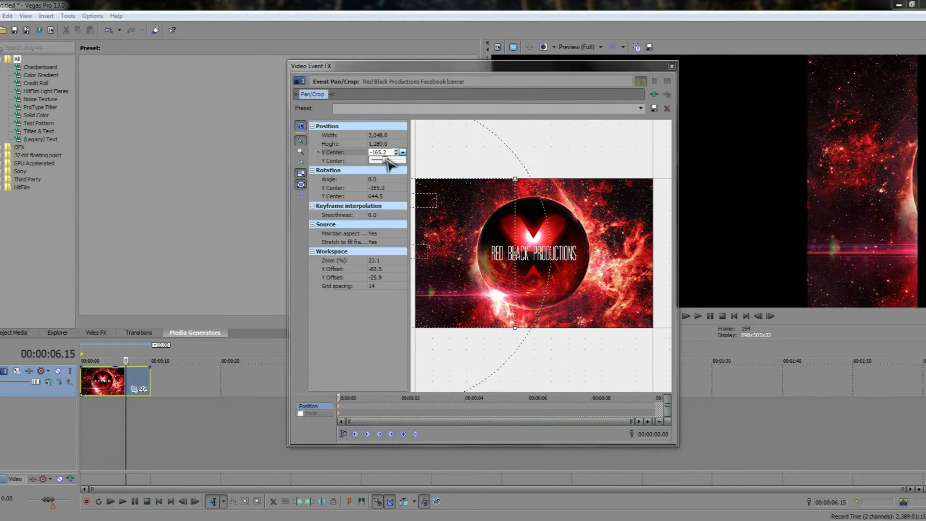
double_click(387, 160)
click(396, 172)
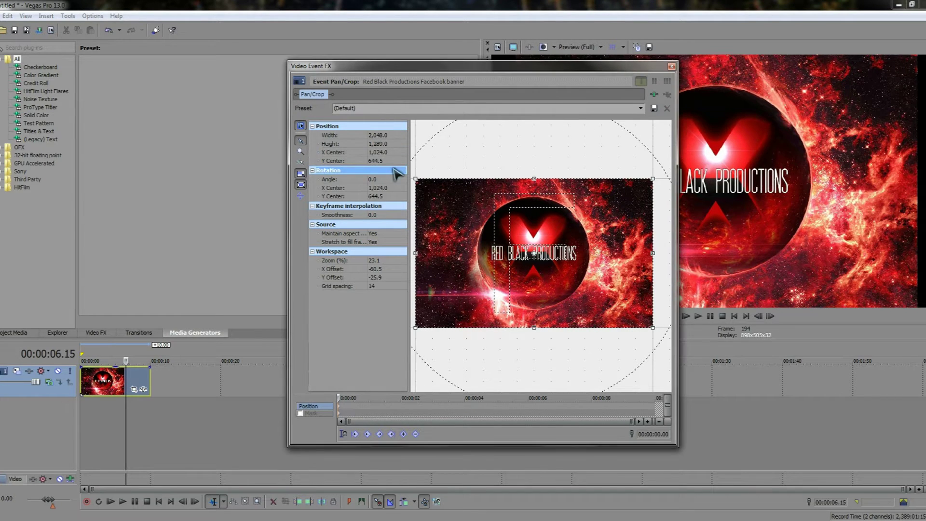
- Move the Y Center to -852.5, then revert it to 644.5
click(384, 161)
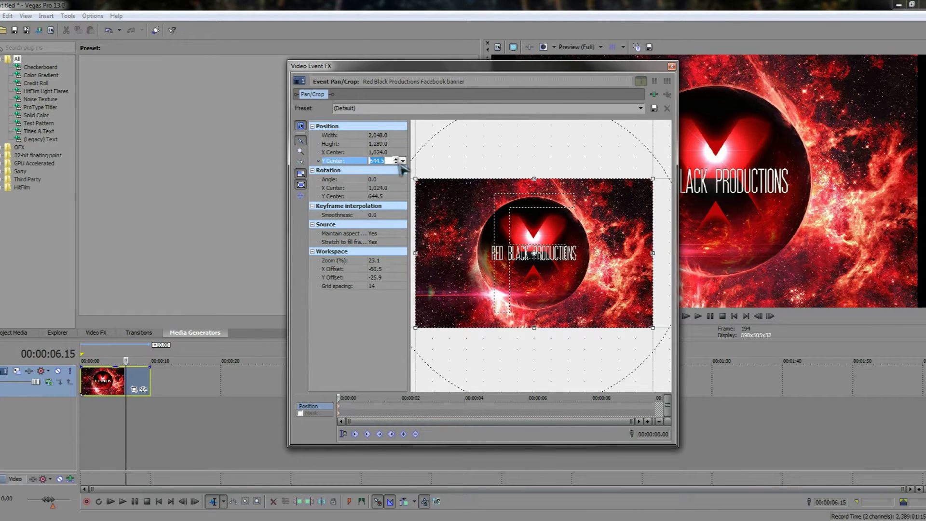
click(402, 161)
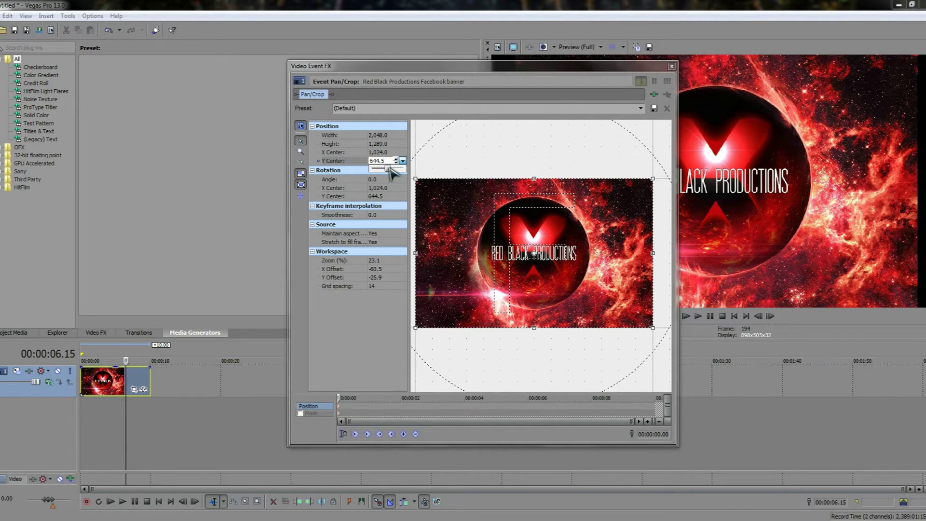
drag(392, 172, 387, 172)
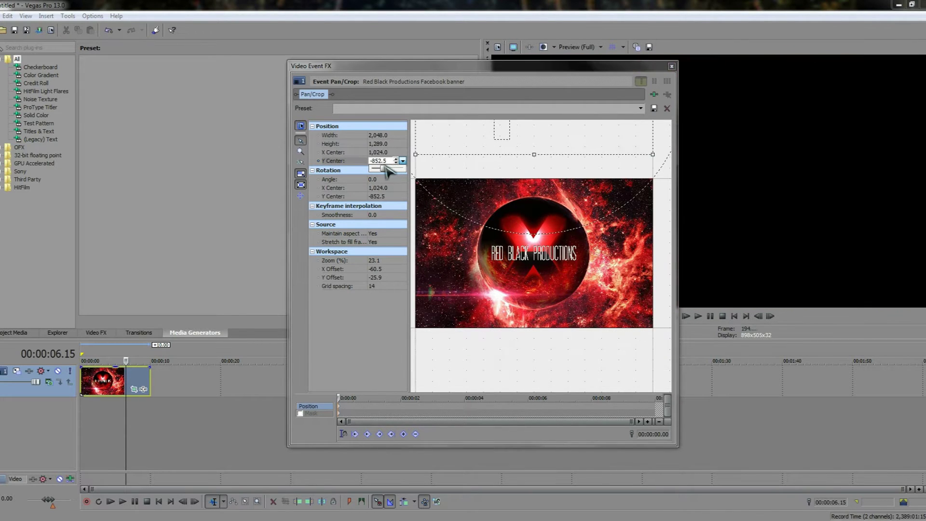
key(Escape)
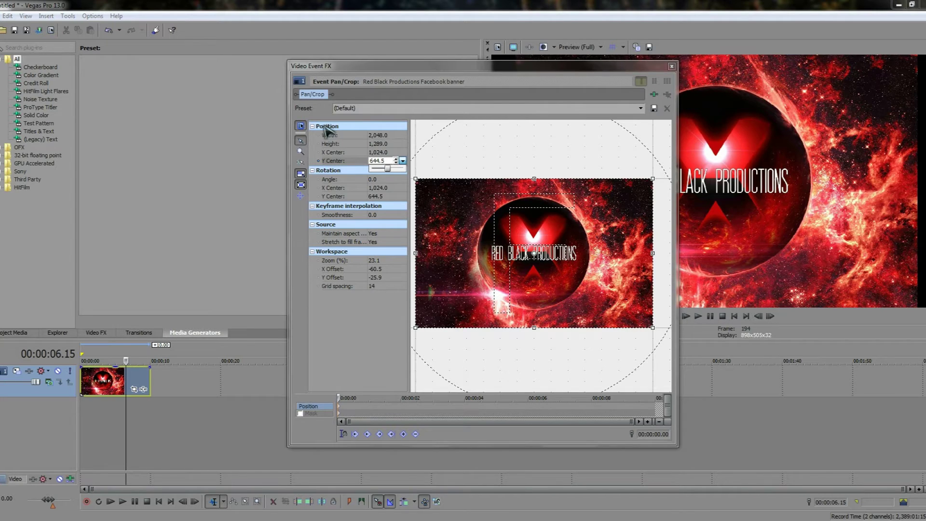
click(398, 145)
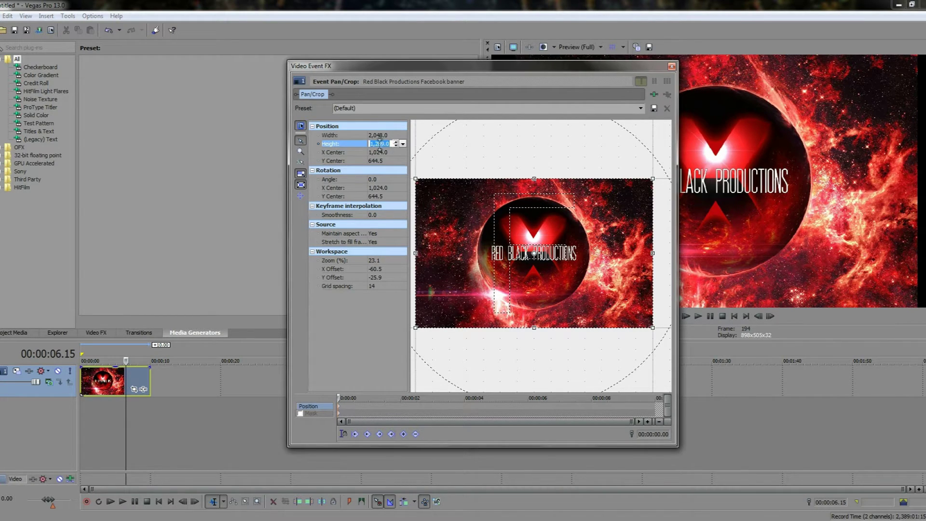
click(423, 169)
scroll(424, 164, down, 2)
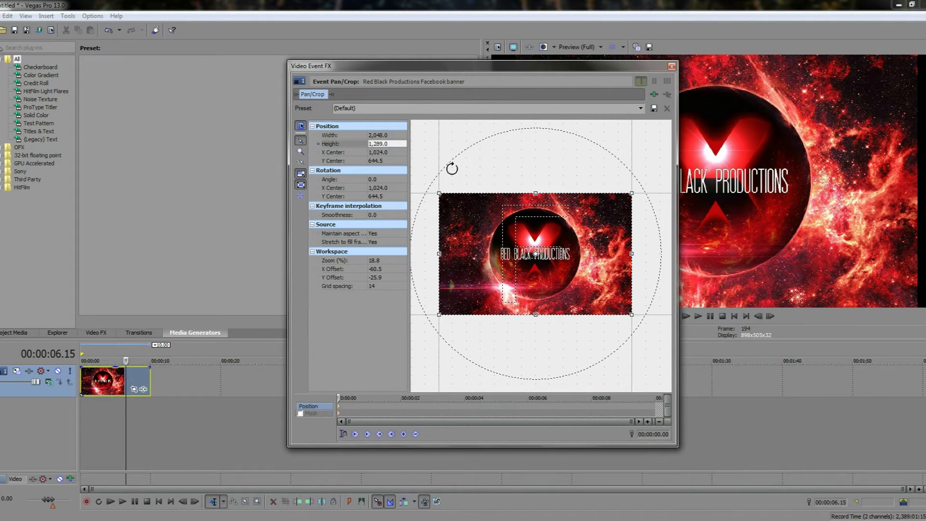
drag(438, 173, 380, 188)
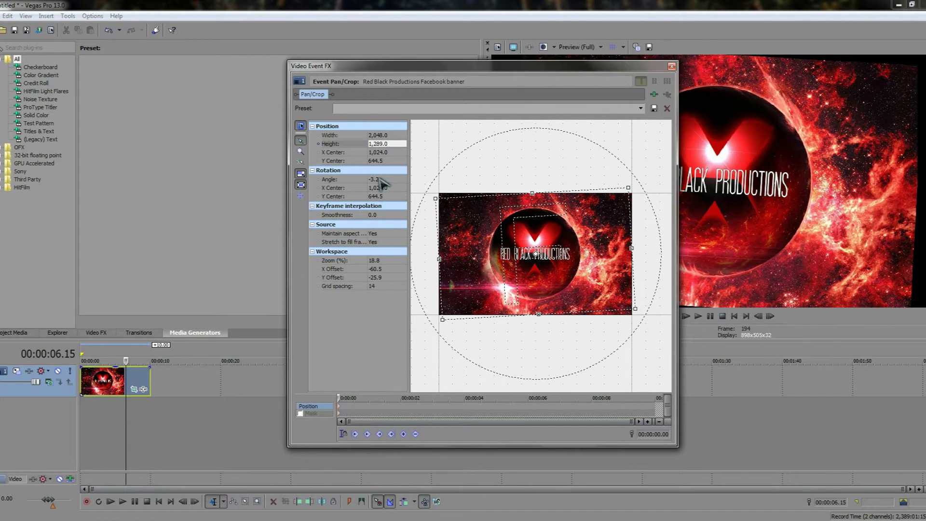
click(380, 180)
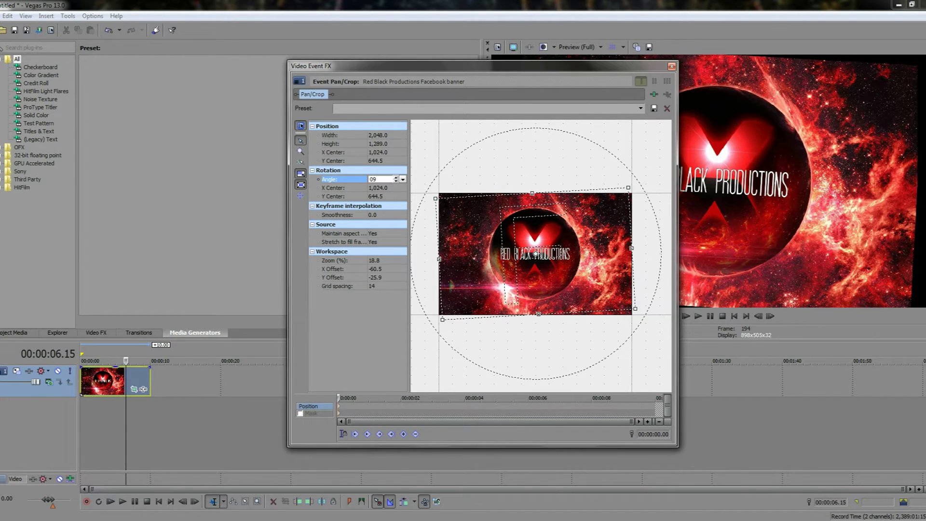
text(0)
key(Return)
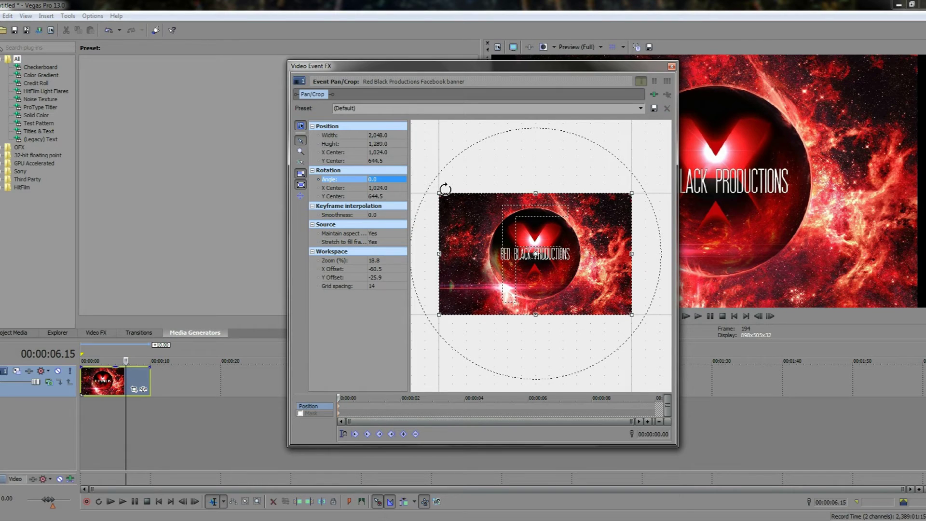
click(388, 188)
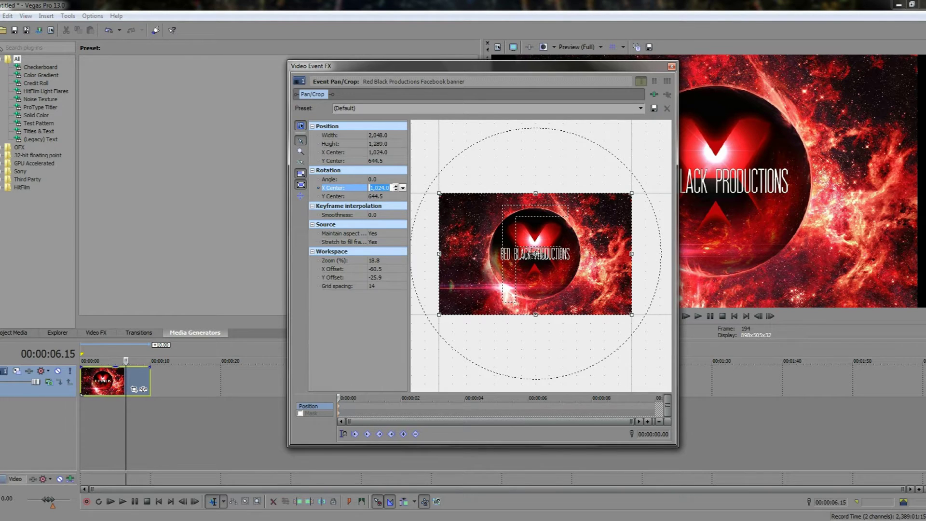
- Vary the rotation centre's X (up to 2,213.1), then drag it to 1,029.3 × 631.2
click(403, 188)
drag(389, 195, 394, 199)
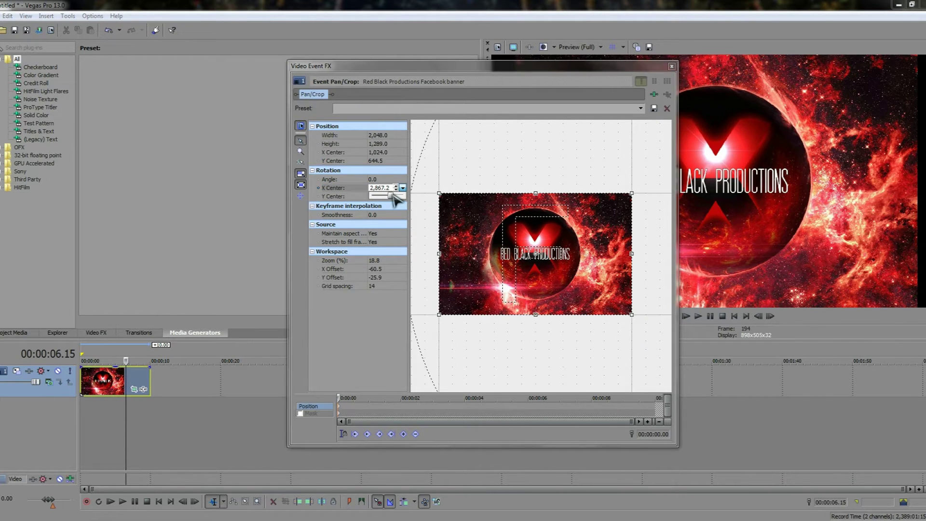
mouse_move(390, 196)
mouse_down()
mouse_move(383, 207)
mouse_move(392, 204)
mouse_up()
click(379, 195)
click(403, 196)
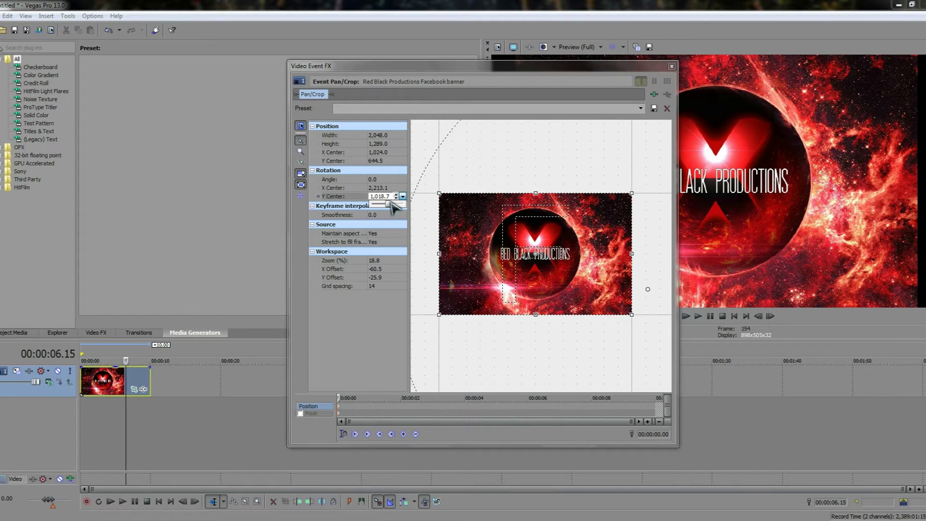
drag(646, 290, 607, 283)
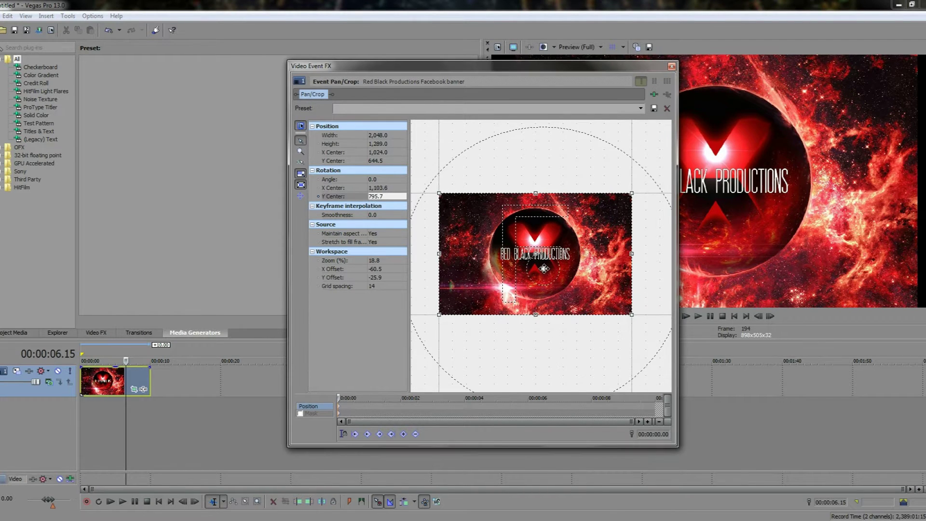
drag(544, 268, 537, 254)
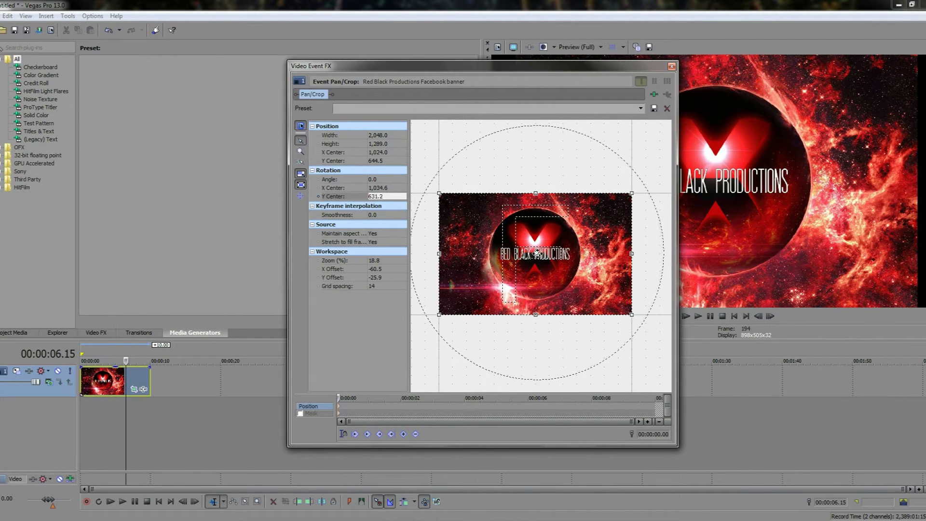
click(343, 215)
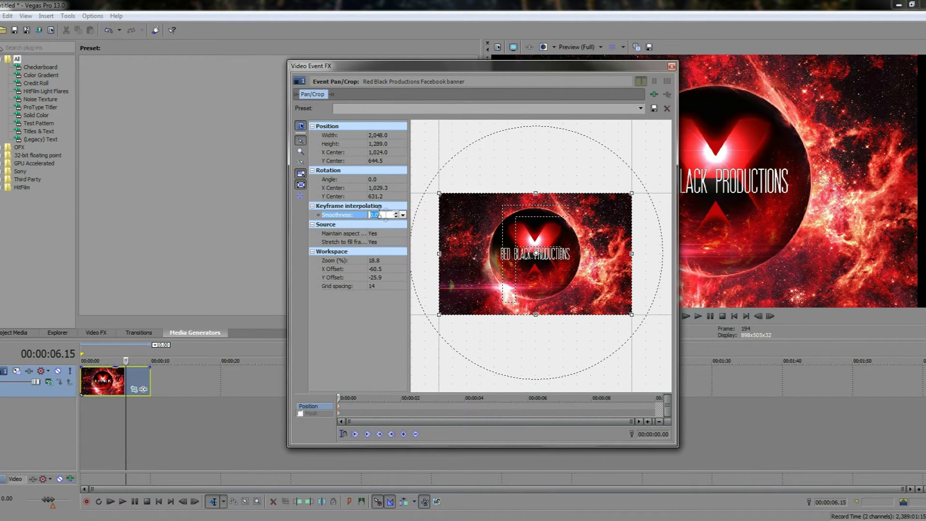
- Raise keyframe smoothness to 100 and set Maintain aspect to No
click(402, 215)
drag(375, 222, 330, 227)
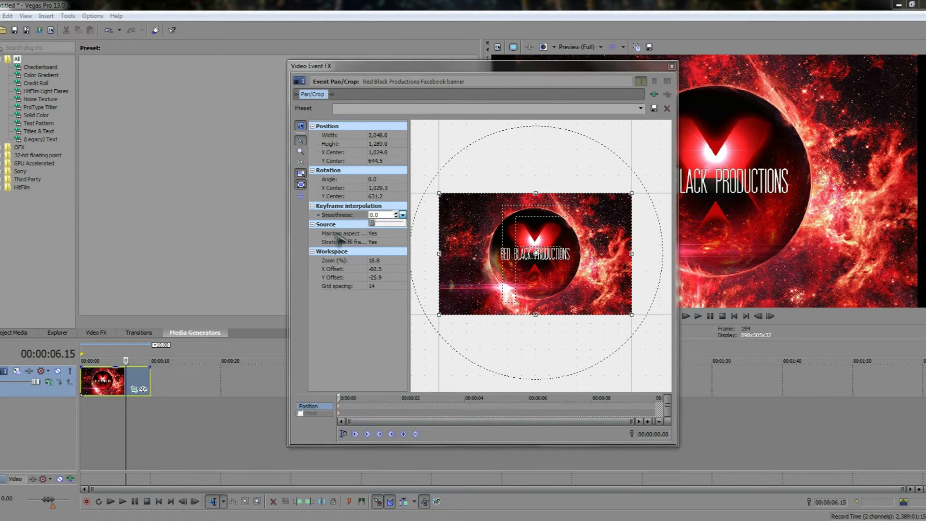
click(343, 234)
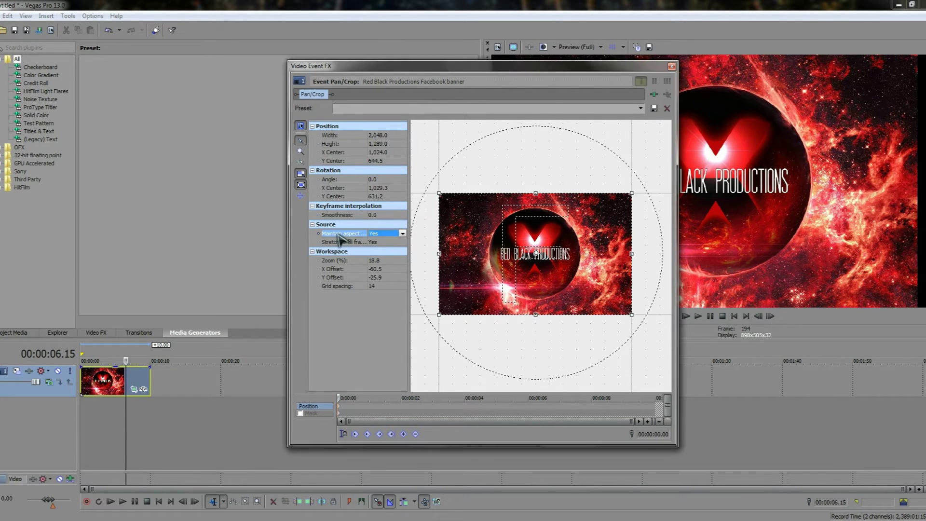
click(402, 233)
click(374, 247)
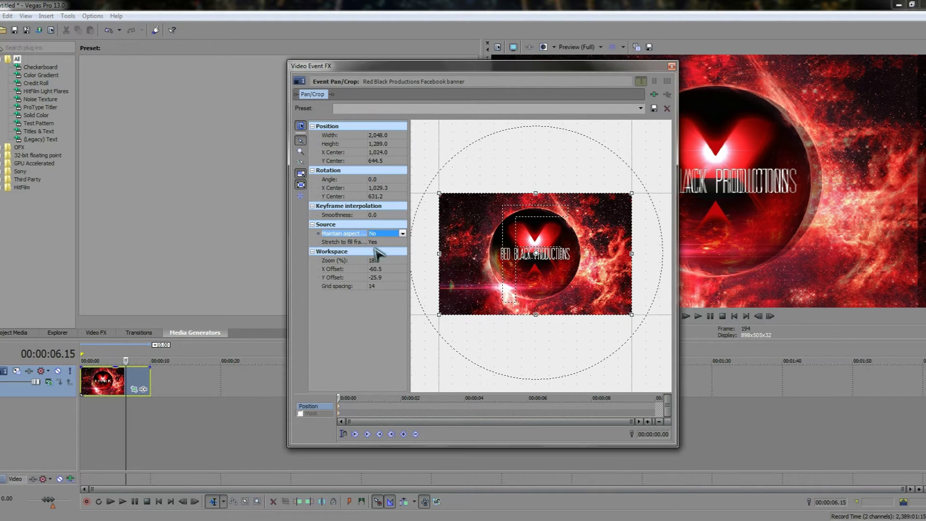
- Move the Pan/Crop window left off the preview and leave Maintain aspect on Yes
drag(586, 67, 330, 59)
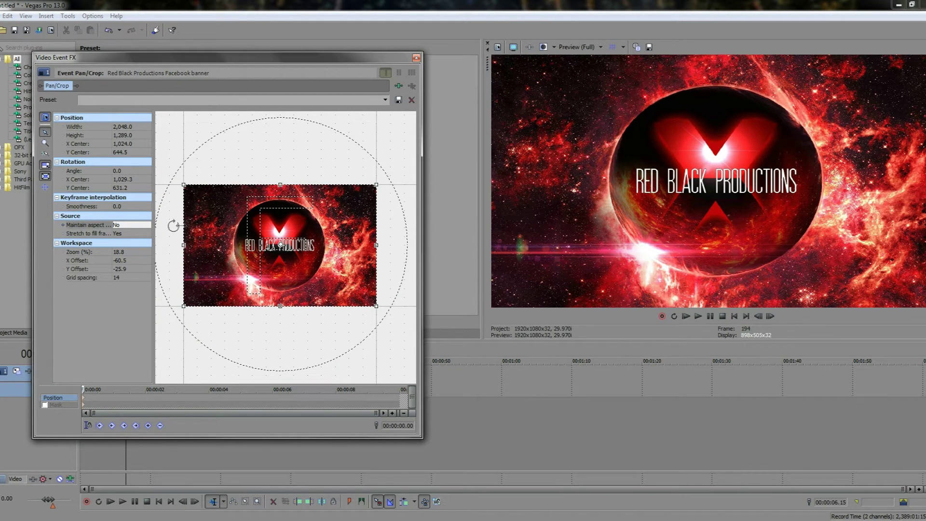
click(146, 226)
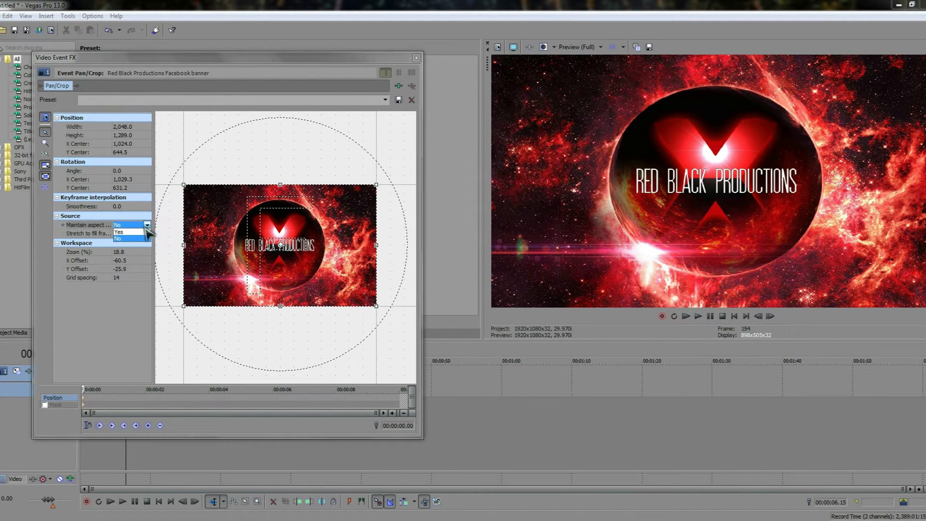
click(133, 232)
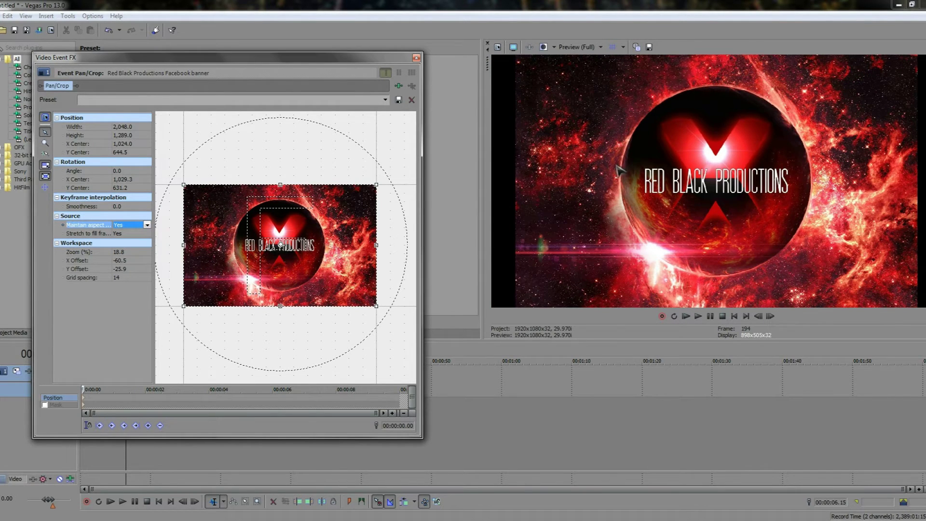
click(136, 225)
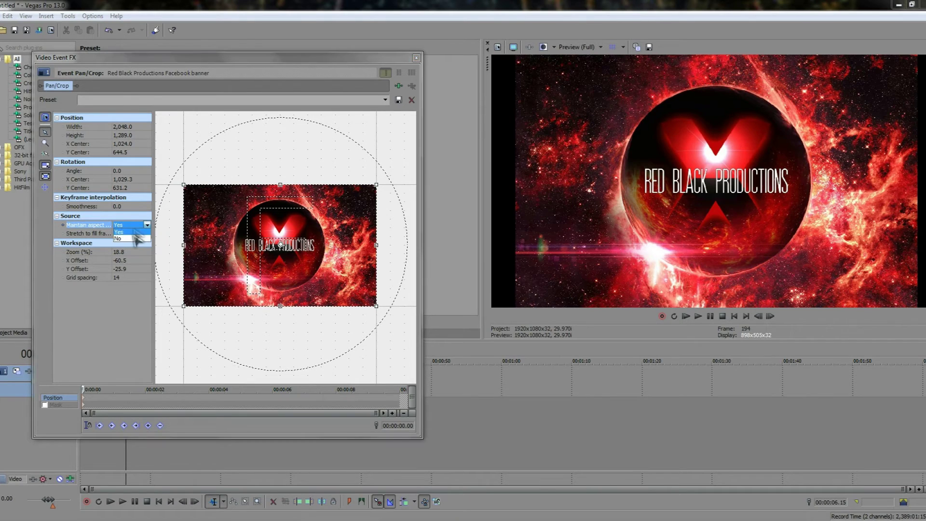
click(132, 238)
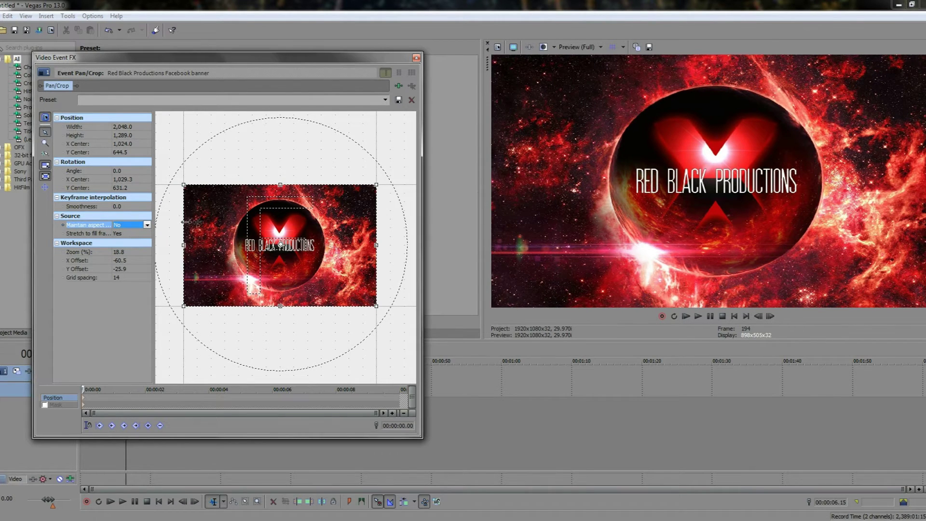
click(146, 225)
click(139, 232)
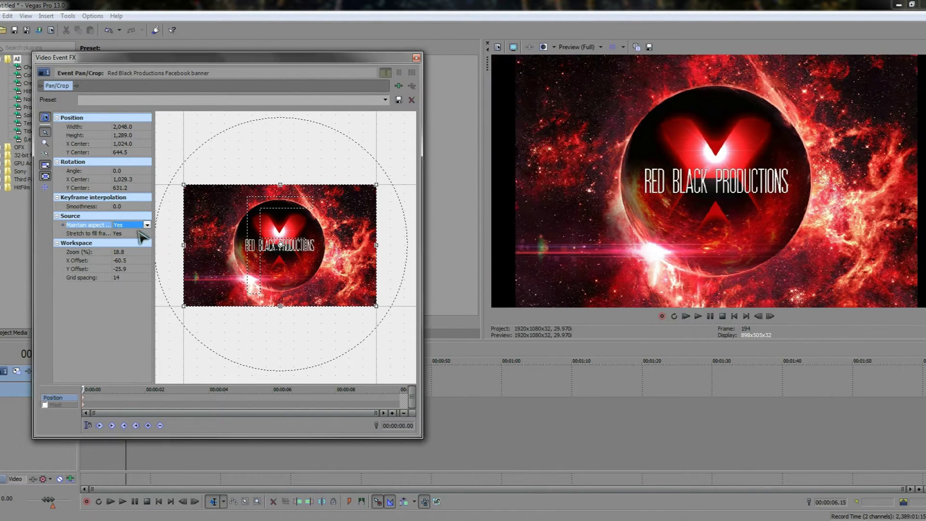
- Toggle Stretch to fill frame to No, then back to Yes
click(138, 231)
click(131, 247)
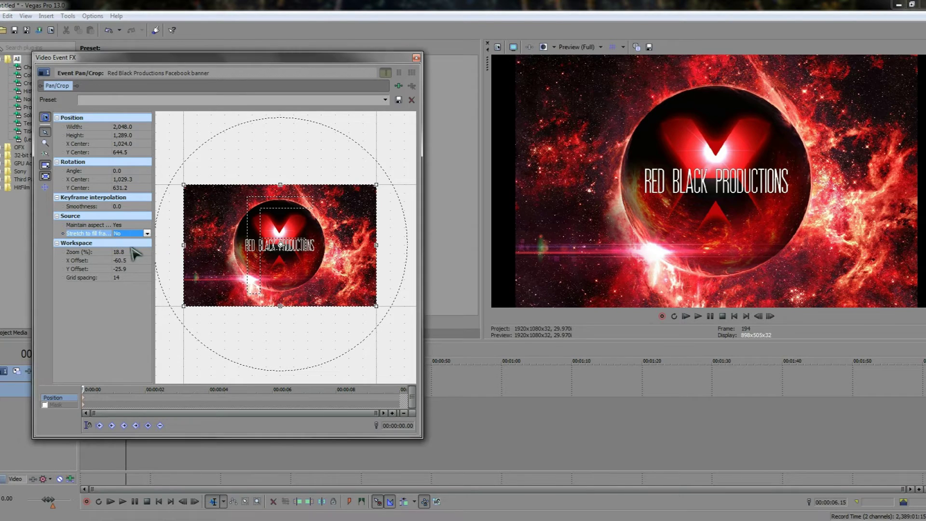
click(136, 233)
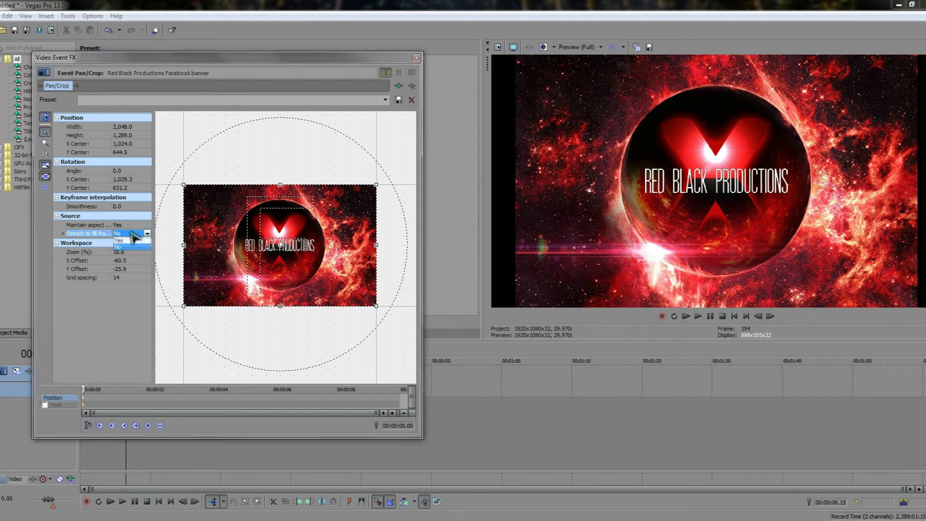
click(132, 241)
click(193, 261)
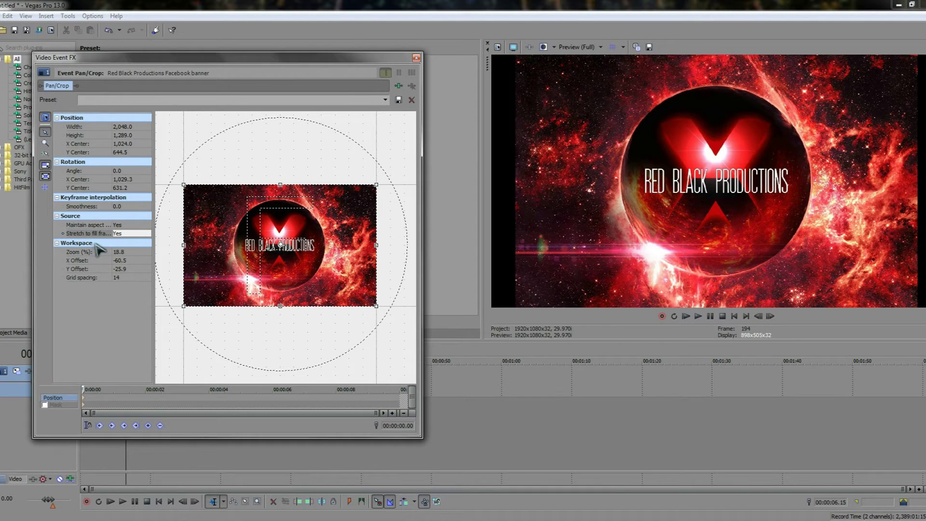
- Zoom the Pan/Crop workspace from 18.8% to 20.4% using the zoom slider and mouse wheel
click(123, 251)
click(147, 251)
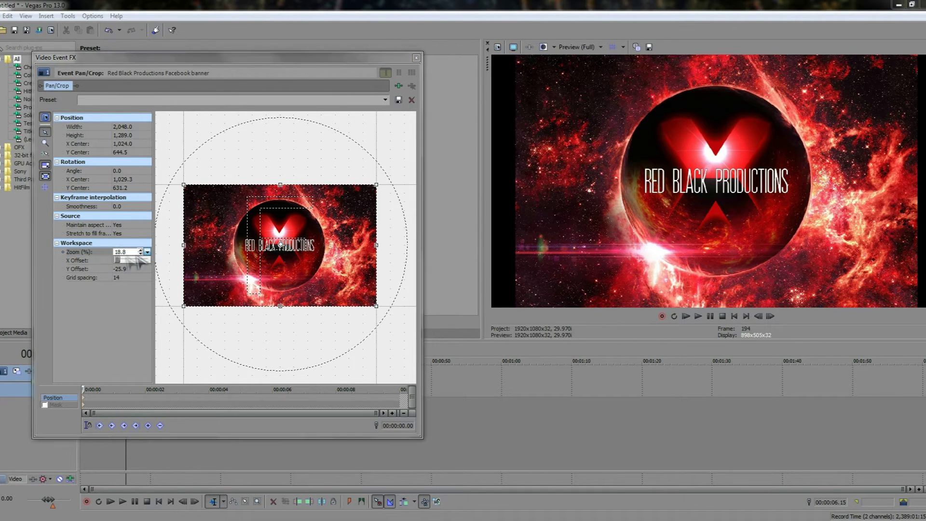
drag(118, 260, 117, 259)
click(202, 246)
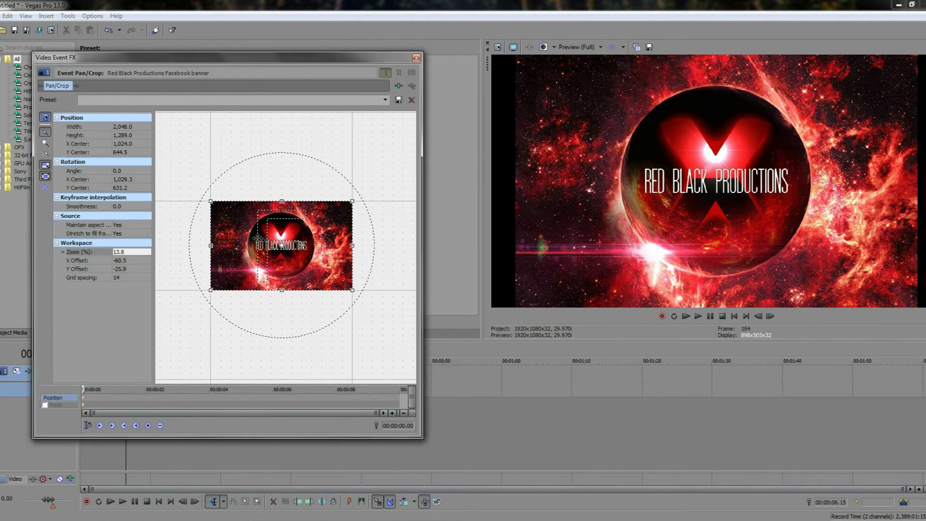
scroll(276, 243, up, 5)
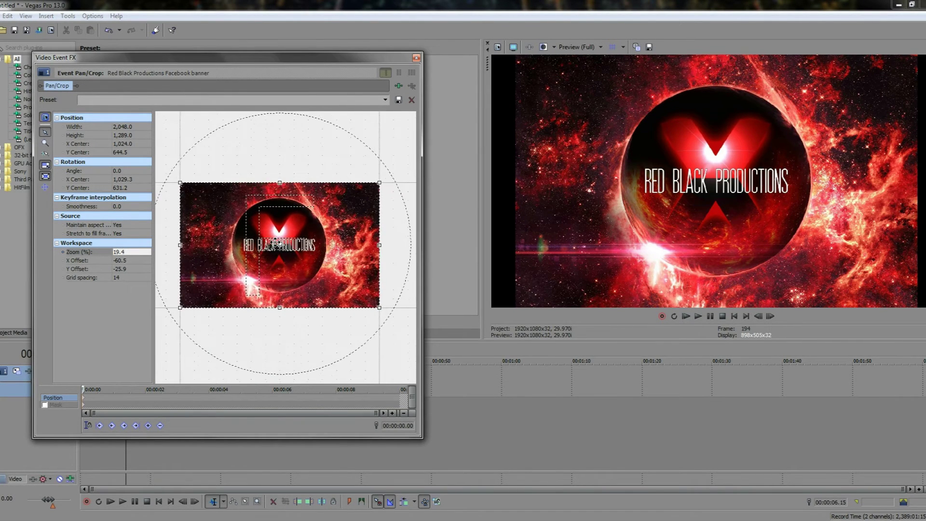
scroll(276, 243, up, 1)
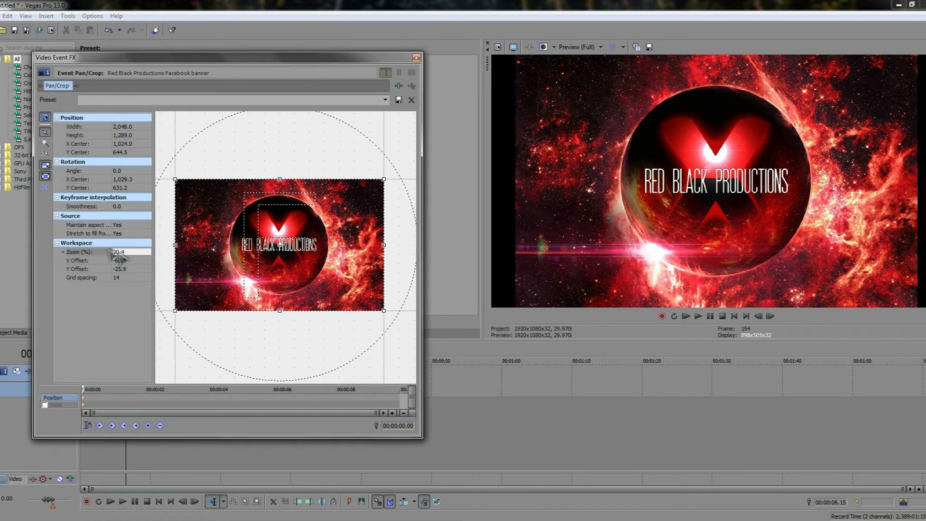
click(45, 142)
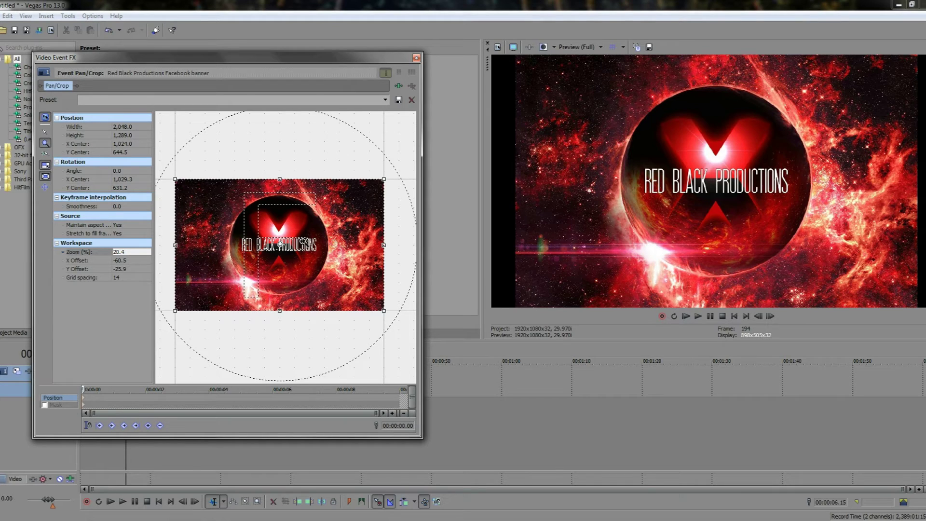
- Zoom into the banner with the Zoom Edit Tool, then back out to the whole frame at 20.4%
click(283, 242)
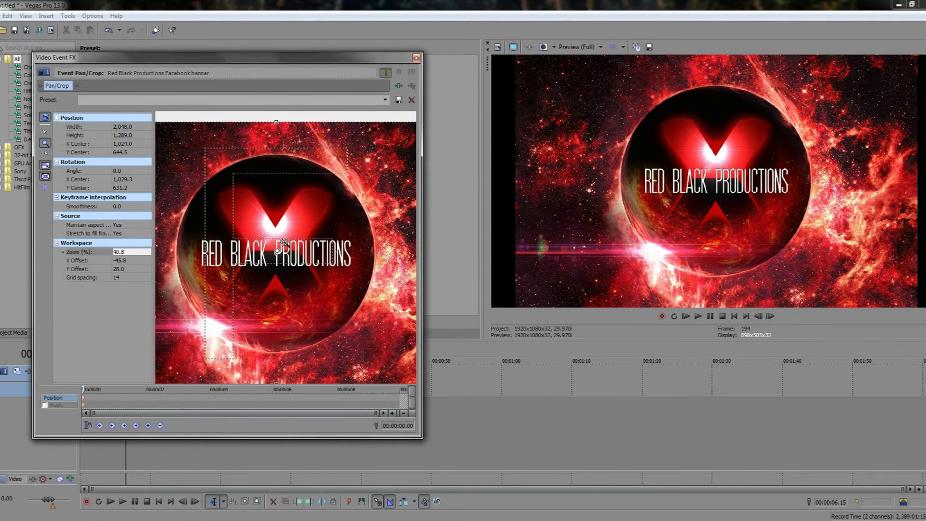
click(284, 242)
right_click(284, 242)
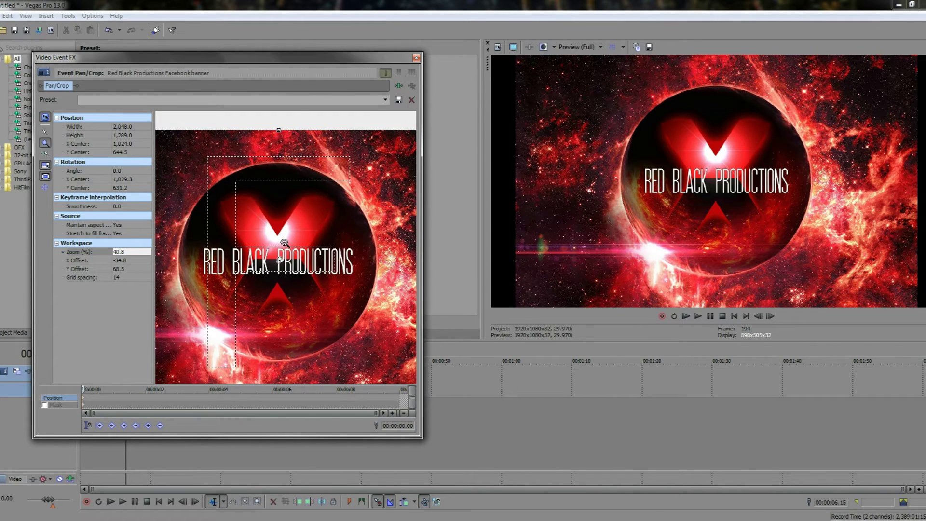
right_click(284, 242)
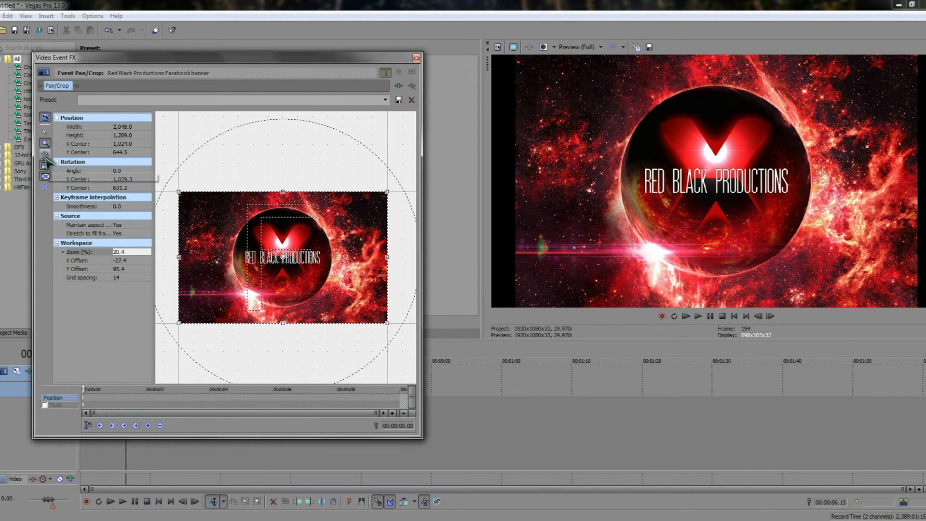
click(45, 153)
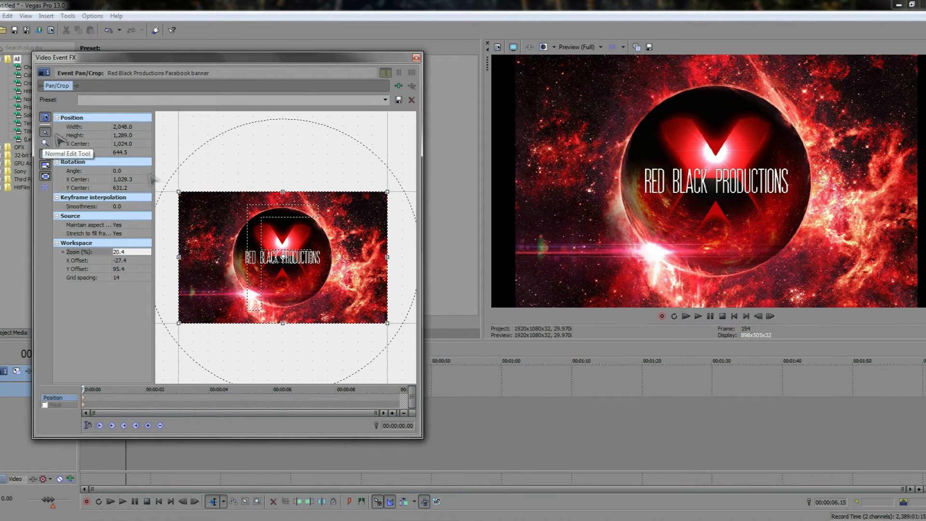
drag(185, 194, 212, 218)
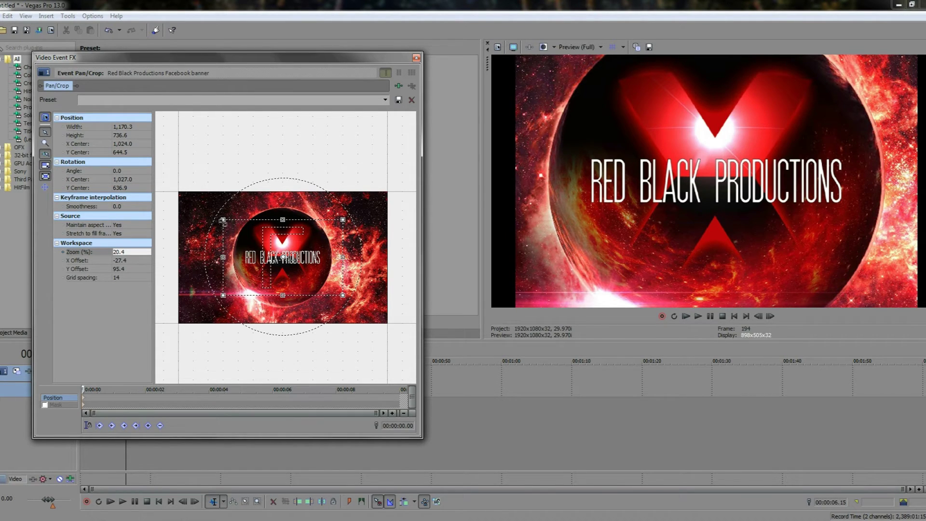
drag(223, 221, 178, 191)
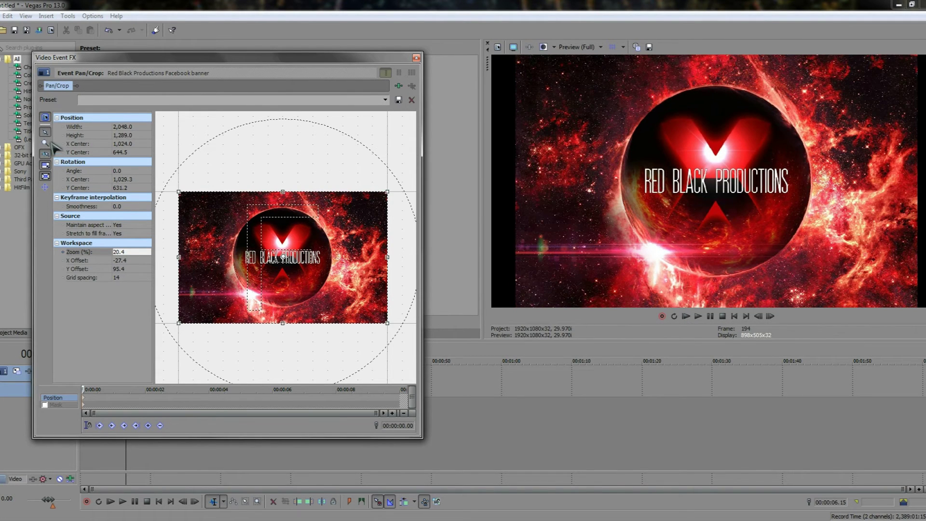
mouse_move(179, 193)
mouse_down()
mouse_move(222, 224)
mouse_move(170, 193)
mouse_up()
- Turn off Size About Center and pull the top-left, bottom and right edges in to 1,504.9 × 947.2
click(46, 176)
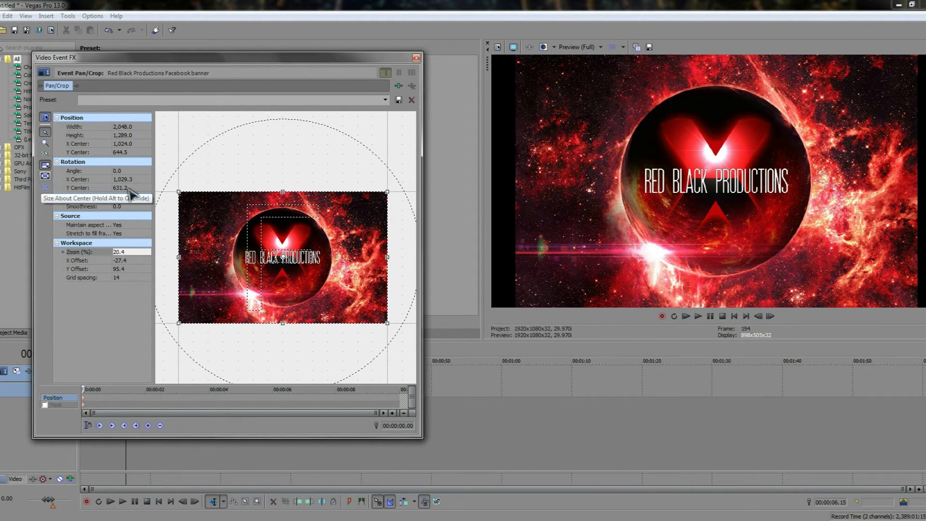
mouse_move(177, 192)
mouse_down()
mouse_move(194, 202)
mouse_move(170, 194)
mouse_up()
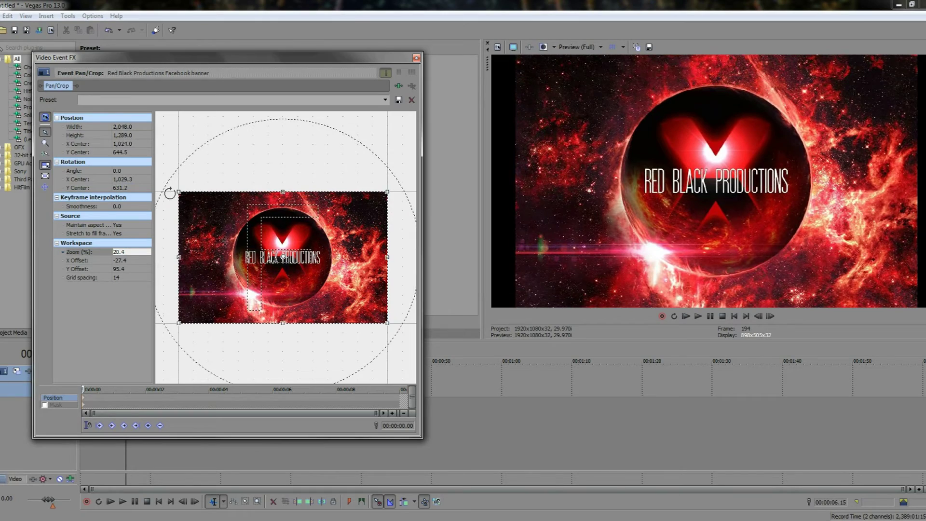
drag(283, 323, 273, 304)
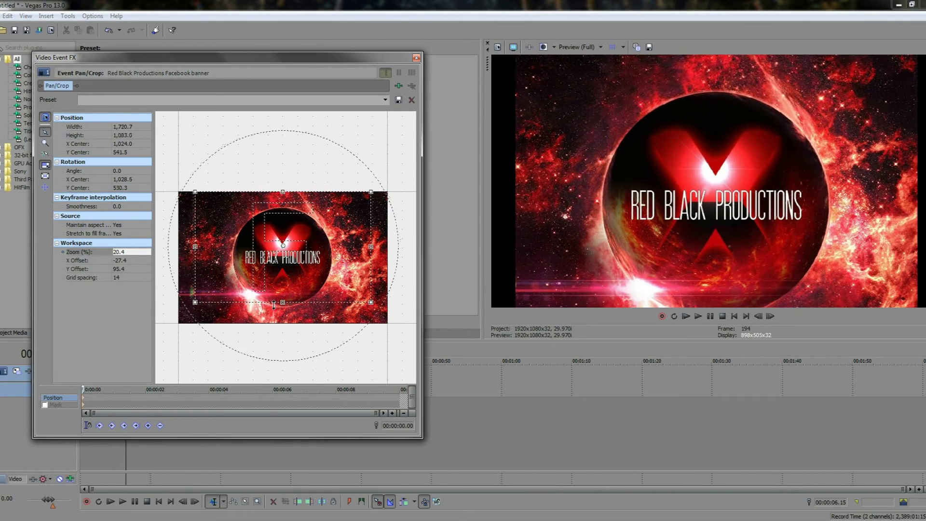
drag(371, 246, 346, 241)
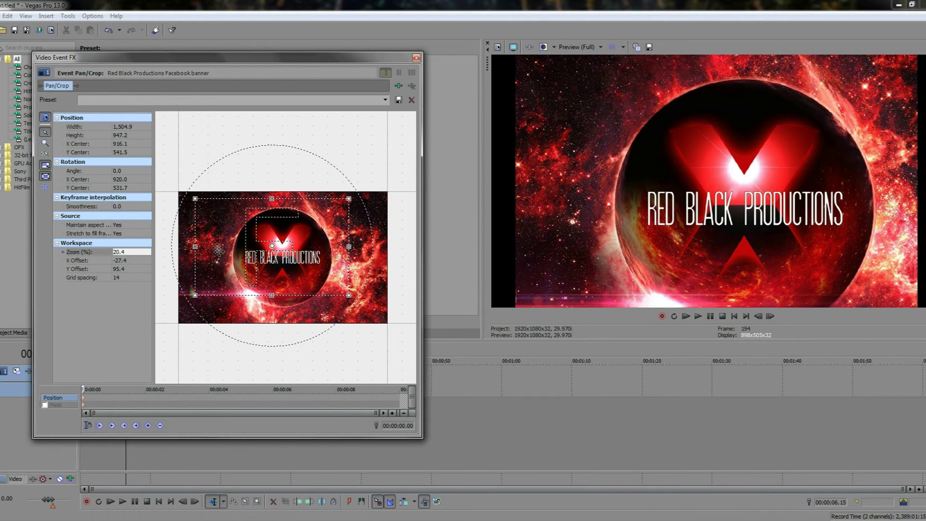
- Move the Pan/Crop box up off the banner, then bring it back over the image
drag(243, 261, 374, 138)
scroll(363, 149, down, 5)
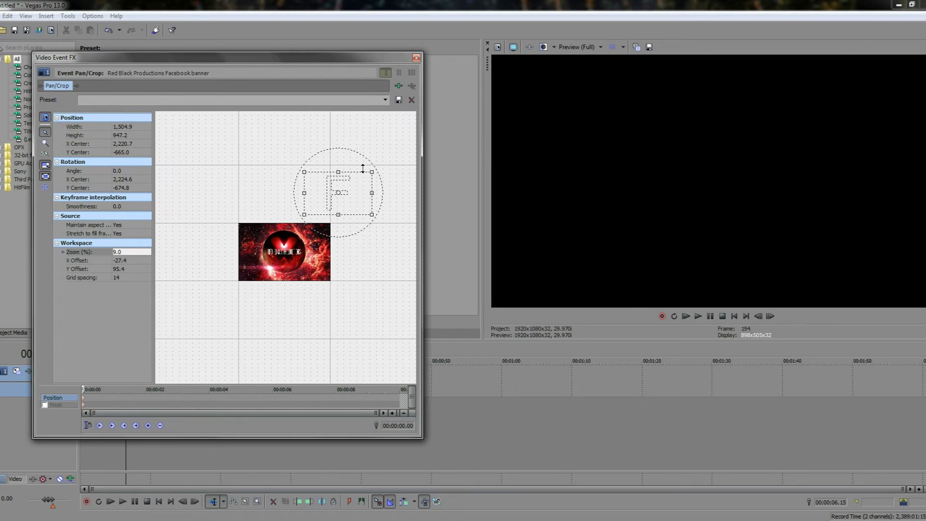
drag(362, 183, 307, 246)
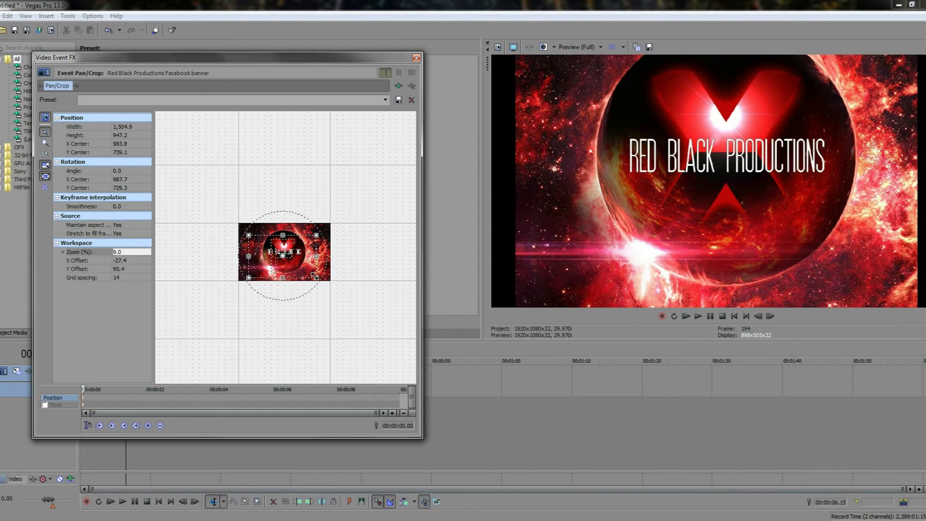
drag(319, 279, 326, 285)
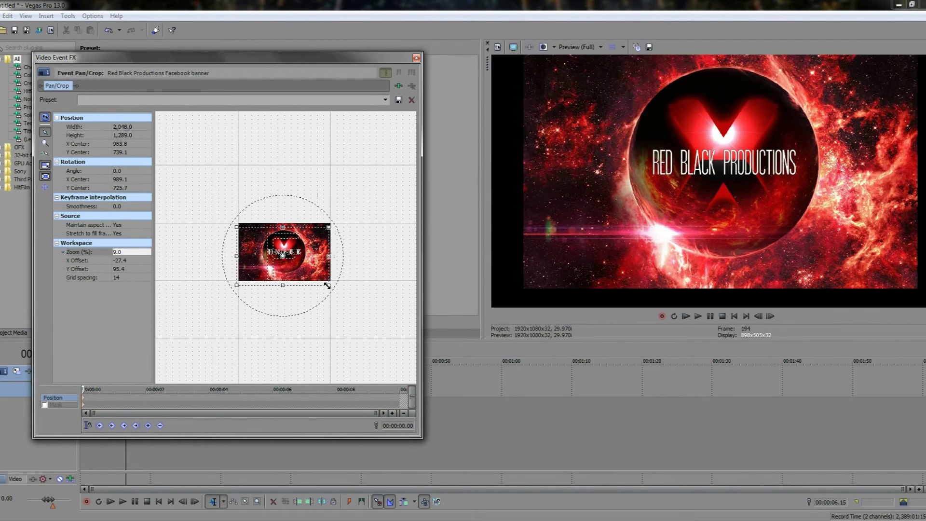
scroll(311, 243, up, 4)
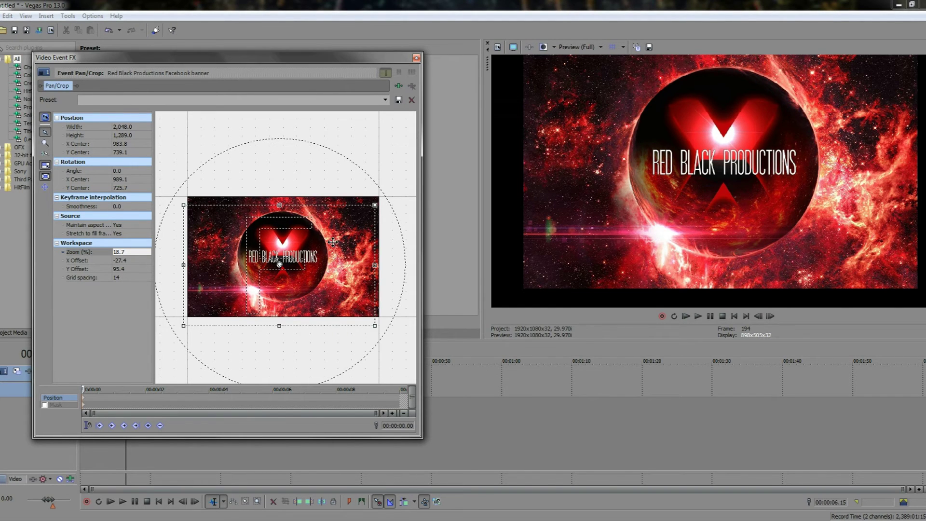
- Restore the full 2048 × 1289 crop, centred at 1024.3 × 646.5, undoing the trial resizes
drag(330, 238, 330, 238)
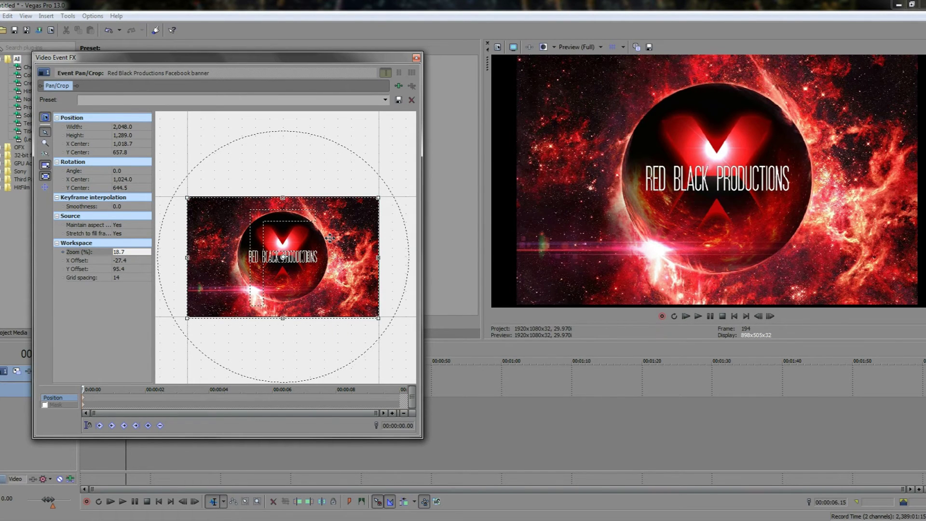
drag(370, 314, 365, 311)
drag(345, 276, 342, 273)
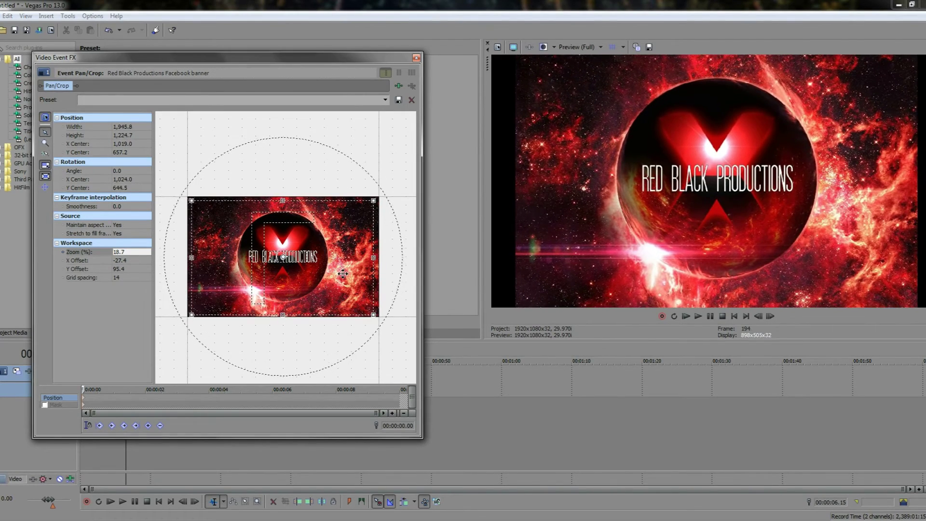
key(ctrl+z)
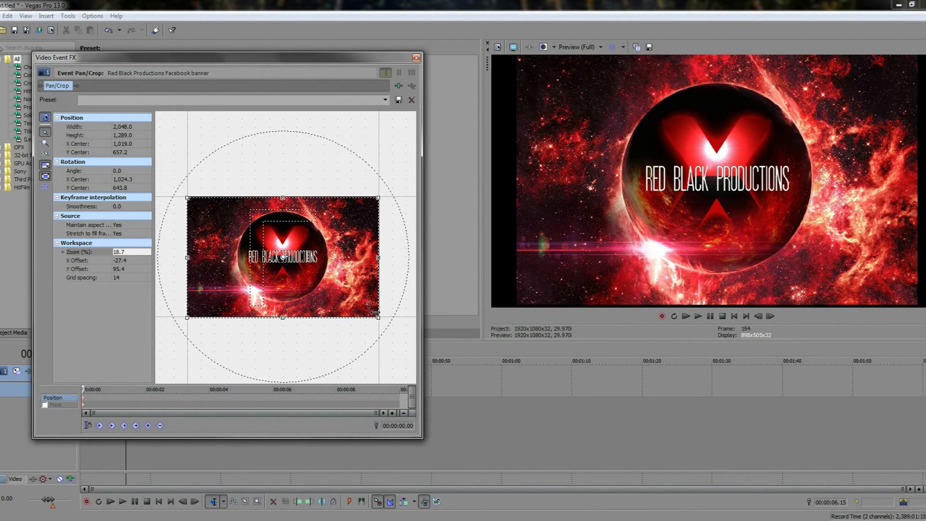
key(ctrl+z)
drag(344, 233, 341, 235)
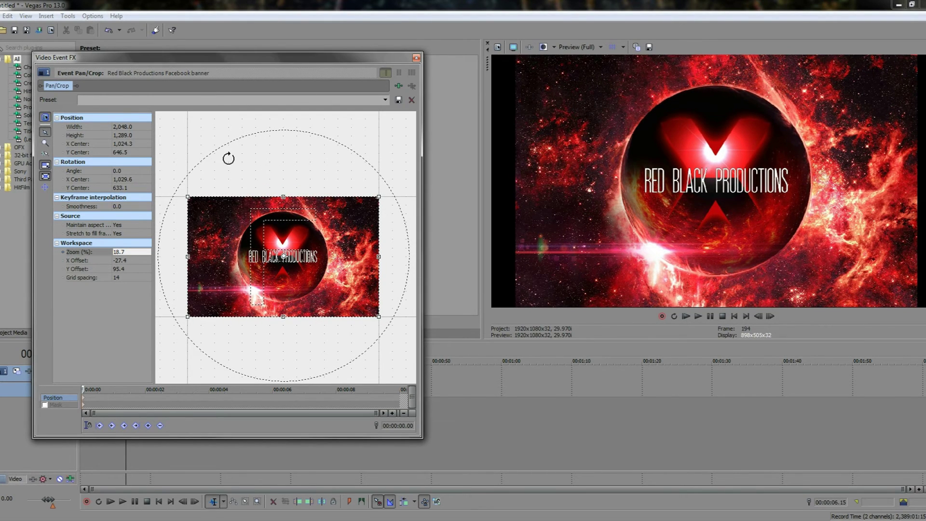
drag(227, 179, 338, 174)
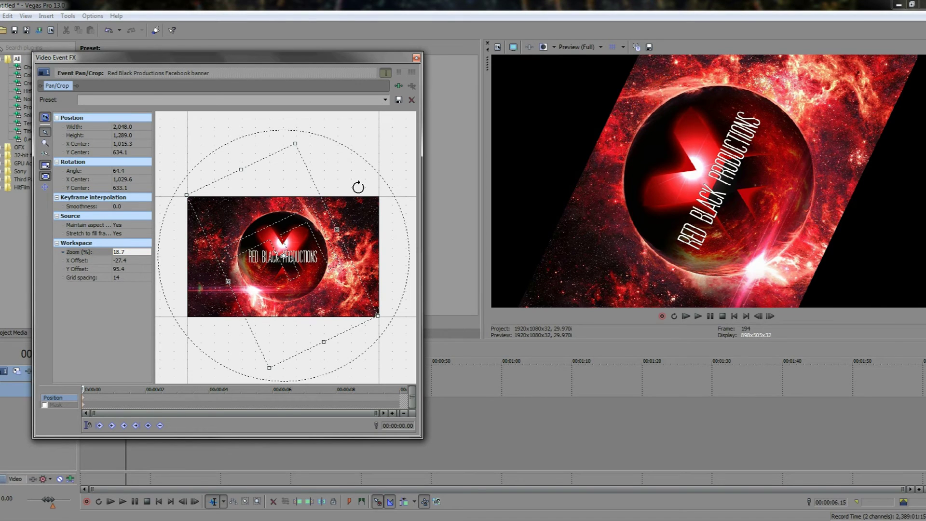
key(ctrl+z)
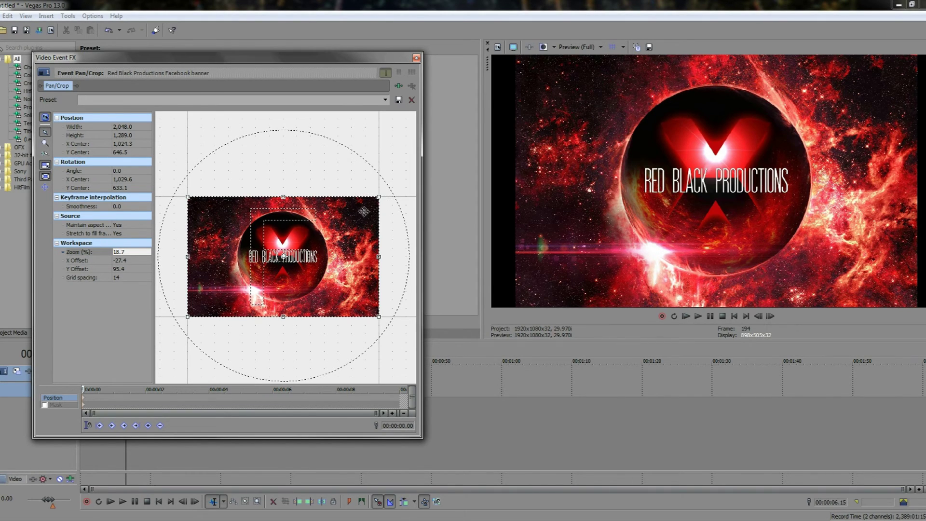
drag(376, 316, 353, 298)
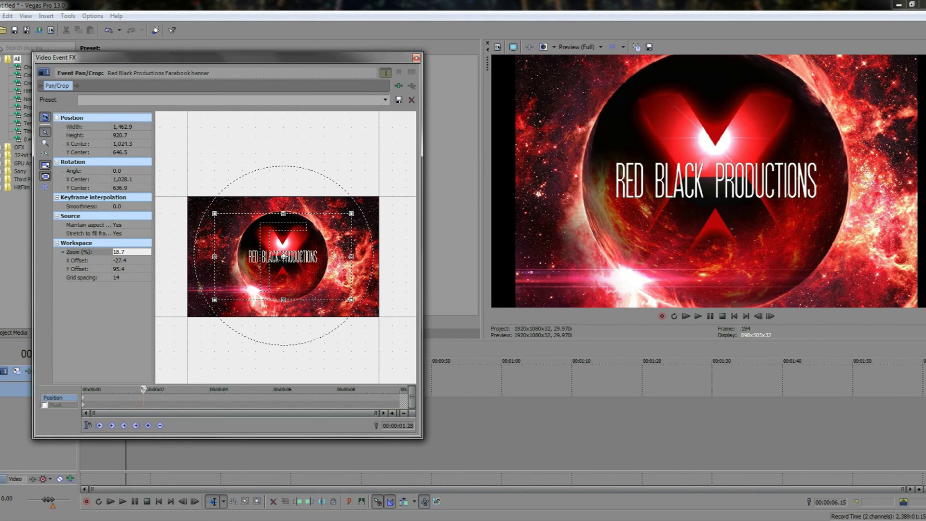
- Add a 2 s keyframe with the crop widened to the full banner, then close Pan/Crop
click(148, 425)
drag(351, 300, 376, 316)
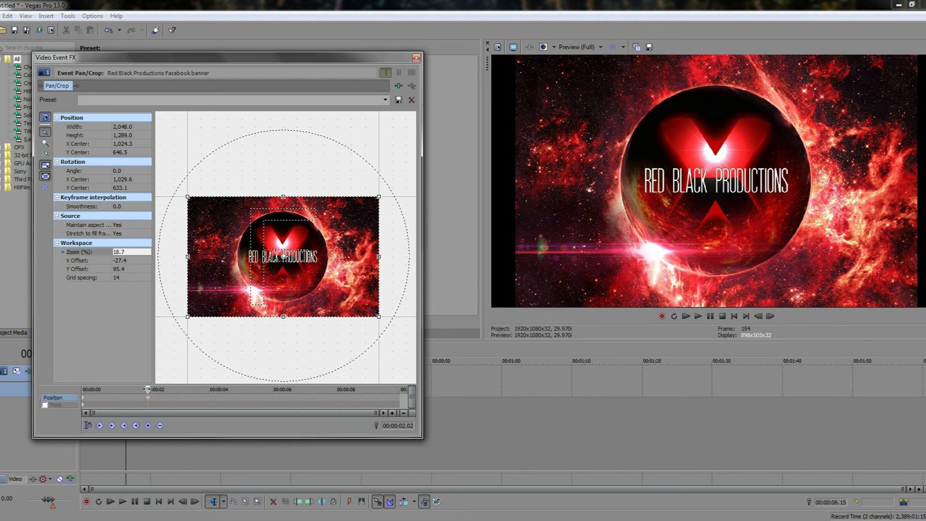
mouse_move(147, 388)
mouse_down()
mouse_move(77, 386)
mouse_move(146, 389)
mouse_up()
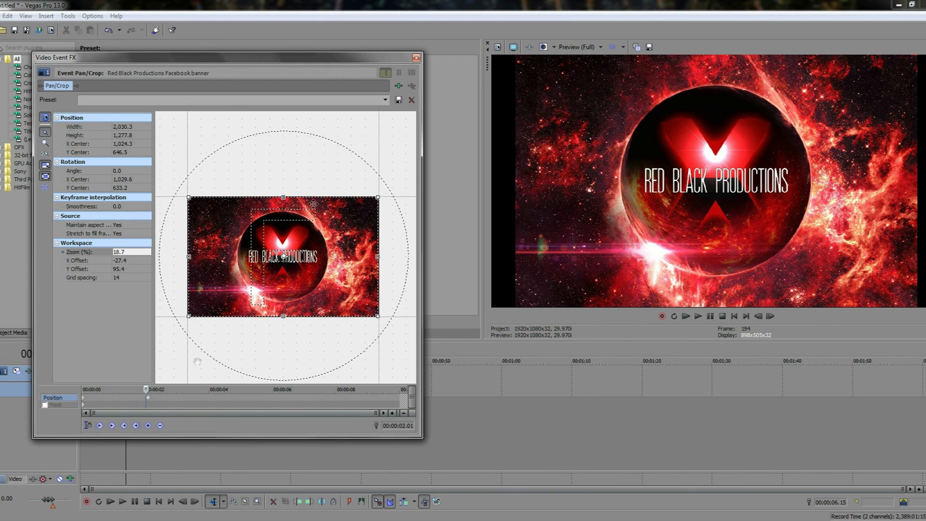
click(416, 58)
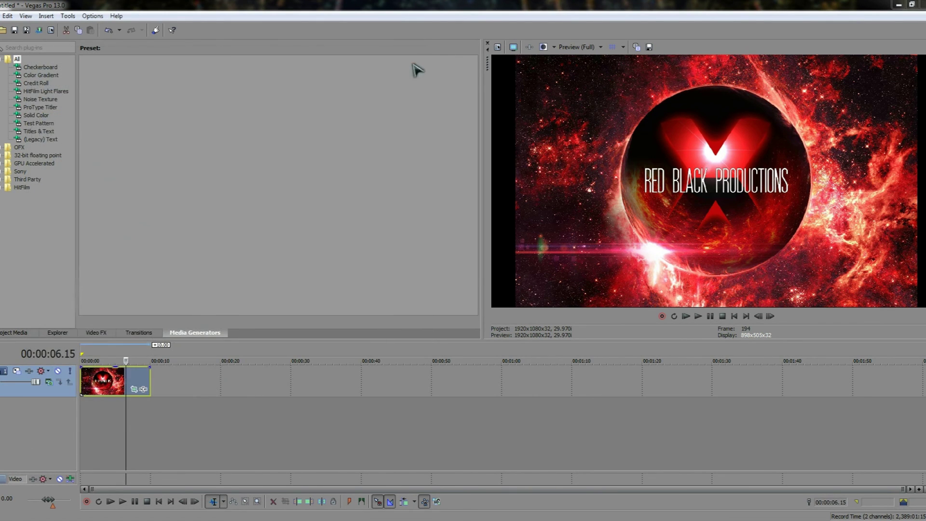
- Play the project from 0 s to watch the banner zoom out, then stop
click(82, 418)
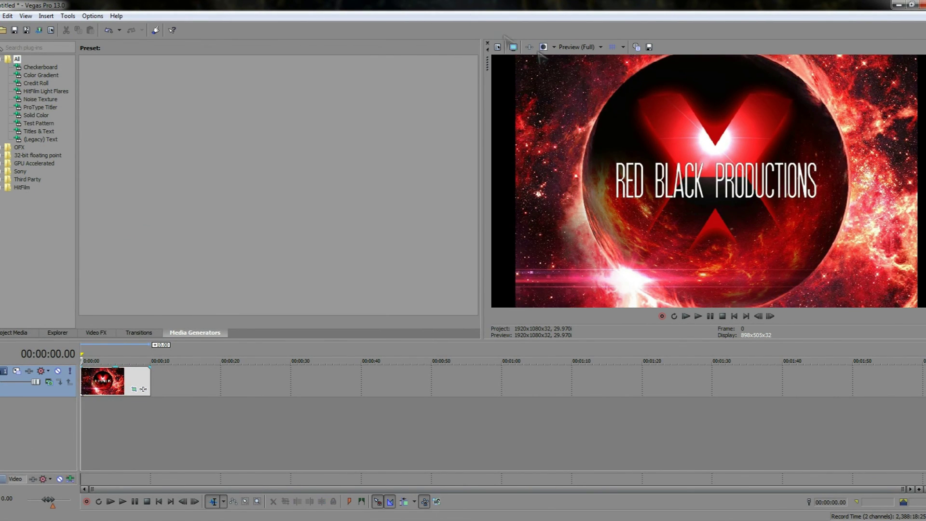
key(space)
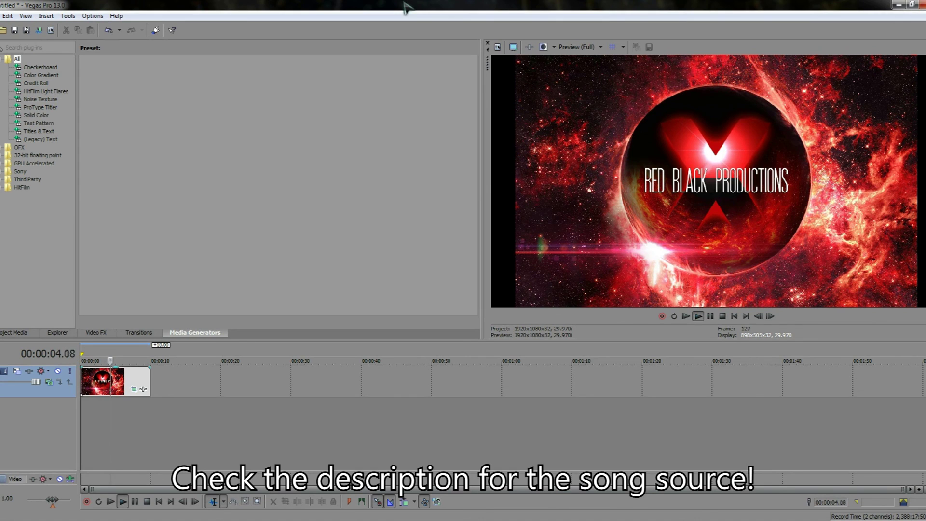
key(space)
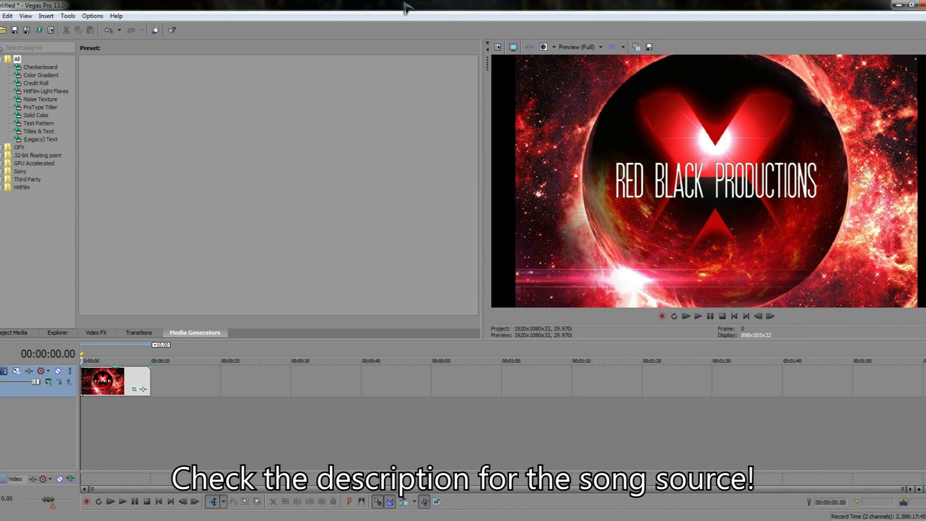